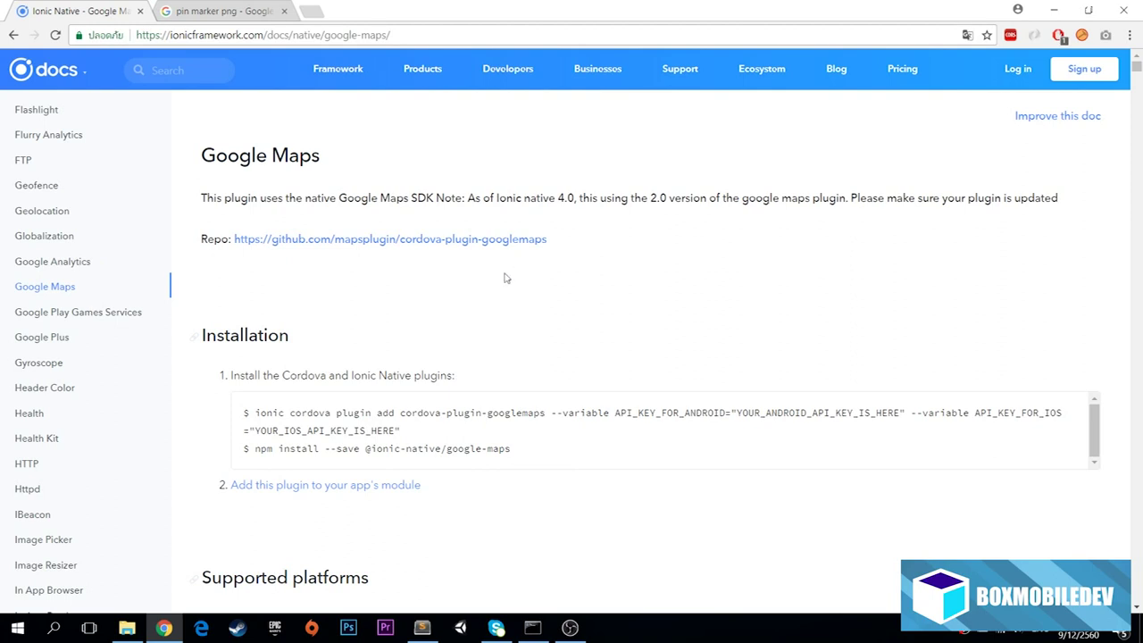
# Open the github.com/mapsplugin/cordova-plugin-googlemaps repo link in a new tab and switch to it.
pyautogui.middleClick(472, 242)
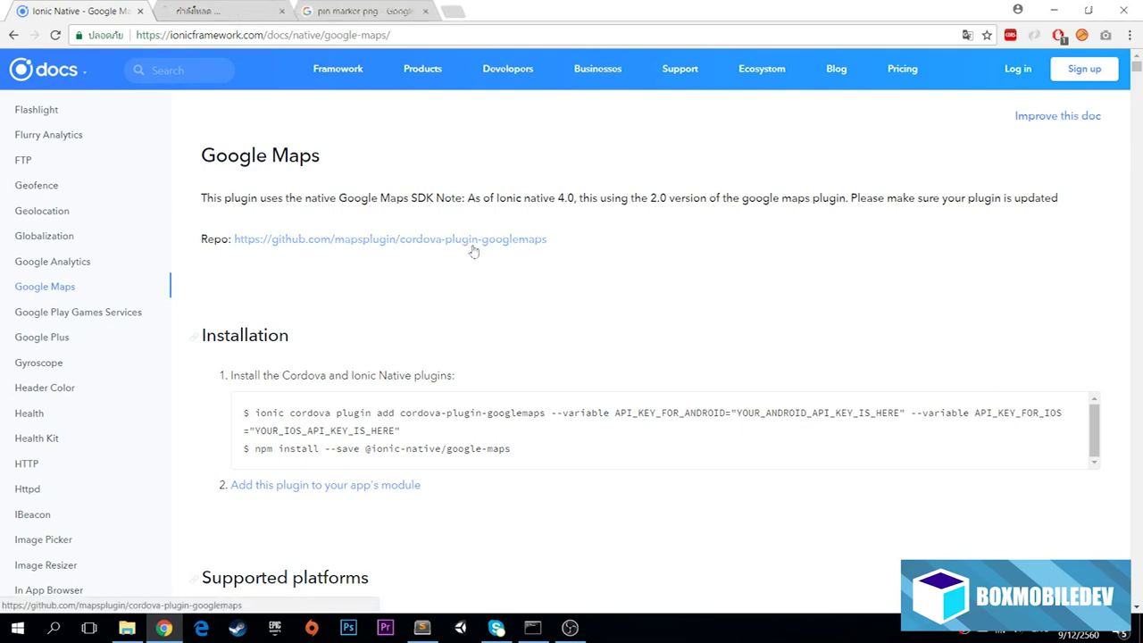
pyautogui.click(223, 11)
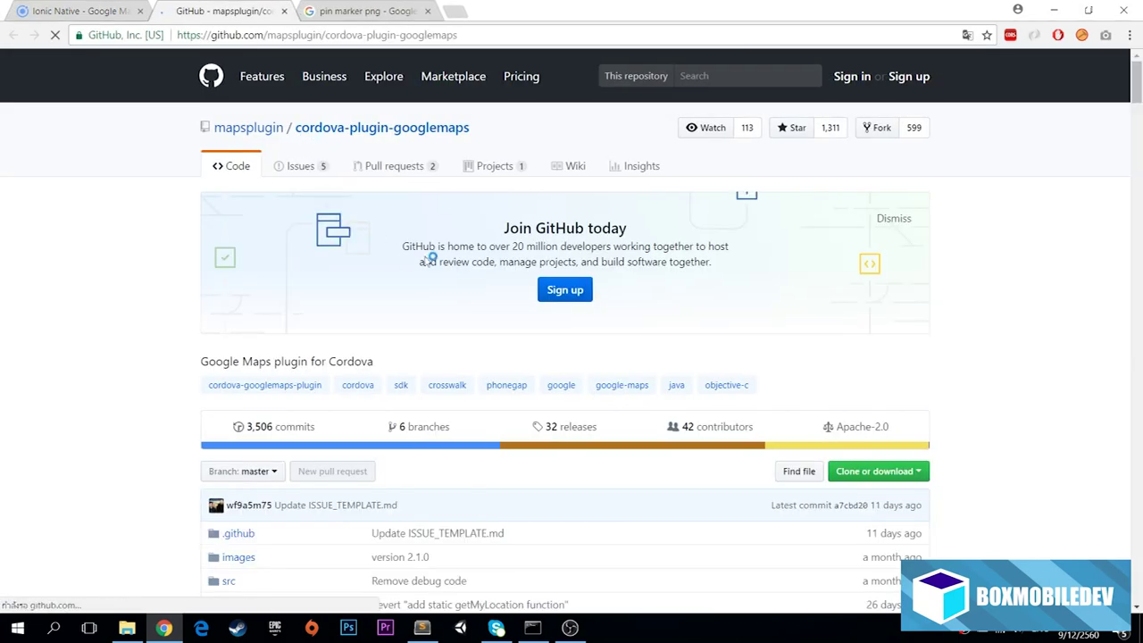
# Scroll the README past Quick install and Quick examples to 'How different between Google Maps JavaScript API v3?'.
pyautogui.scroll(-2, 423, 266)
pyautogui.scroll(-3, 422, 266)
pyautogui.scroll(-3, 423, 266)
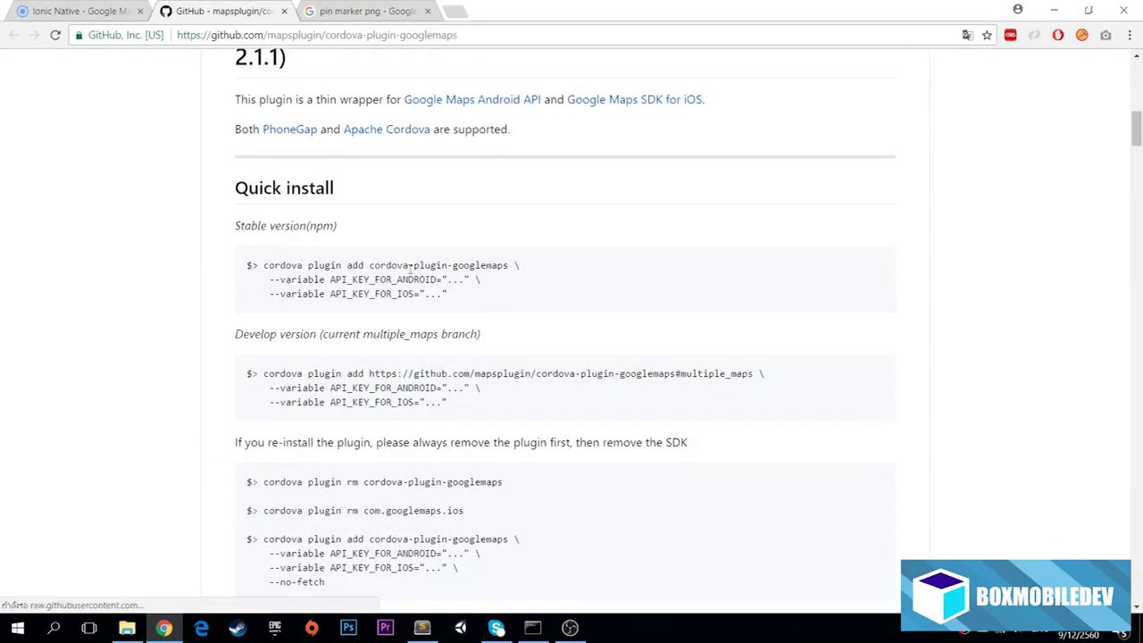
pyautogui.scroll(-3, 389, 281)
pyautogui.scroll(-3, 384, 281)
pyautogui.scroll(1, 382, 280)
pyautogui.scroll(-1, 384, 277)
pyautogui.scroll(-5, 399, 255)
pyautogui.scroll(-1, 399, 255)
pyautogui.scroll(2, 398, 256)
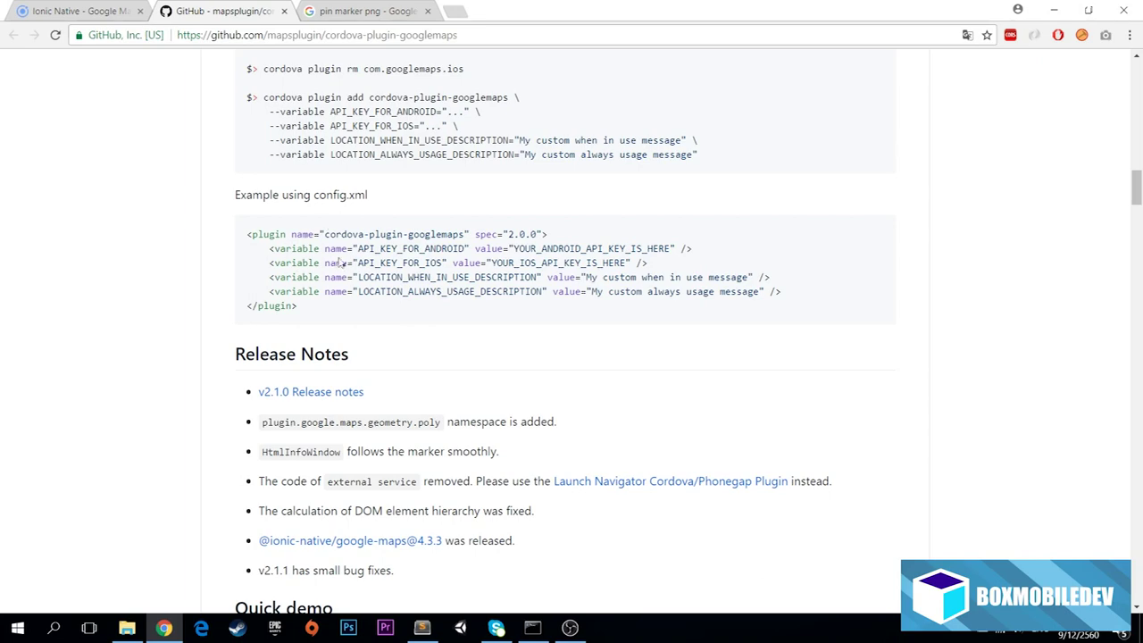
pyautogui.scroll(-5, 382, 259)
pyautogui.scroll(-2, 393, 247)
pyautogui.scroll(-3, 444, 247)
pyautogui.scroll(-3, 447, 245)
pyautogui.scroll(-2, 446, 246)
pyautogui.scroll(-2, 445, 246)
pyautogui.scroll(-4, 443, 245)
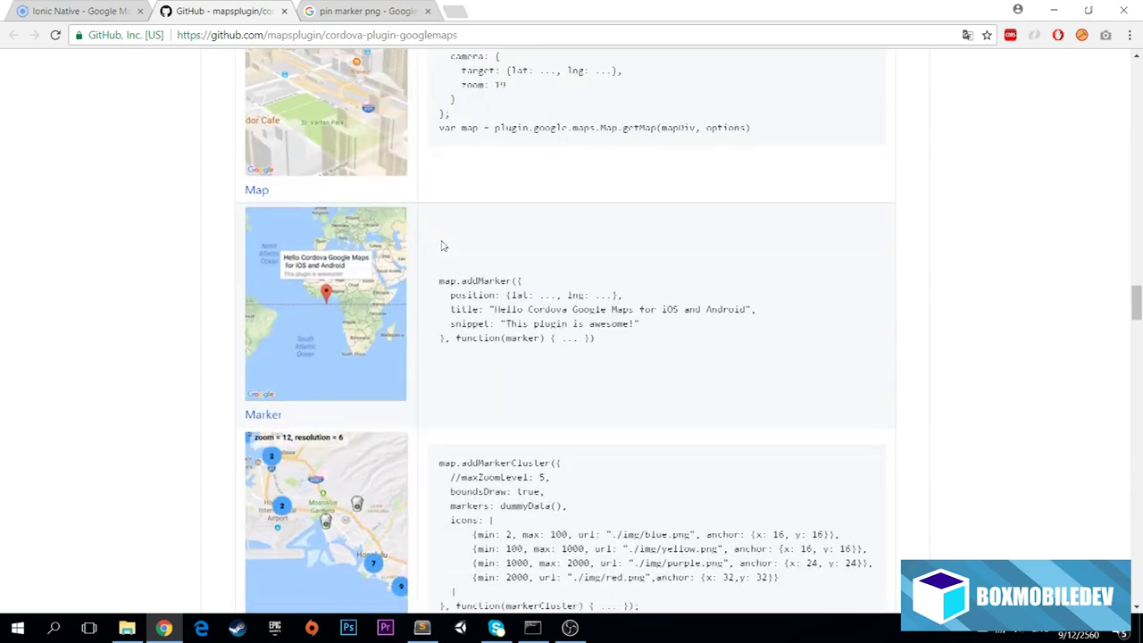
pyautogui.scroll(-4, 442, 245)
pyautogui.scroll(3, 440, 242)
pyautogui.scroll(2, 438, 243)
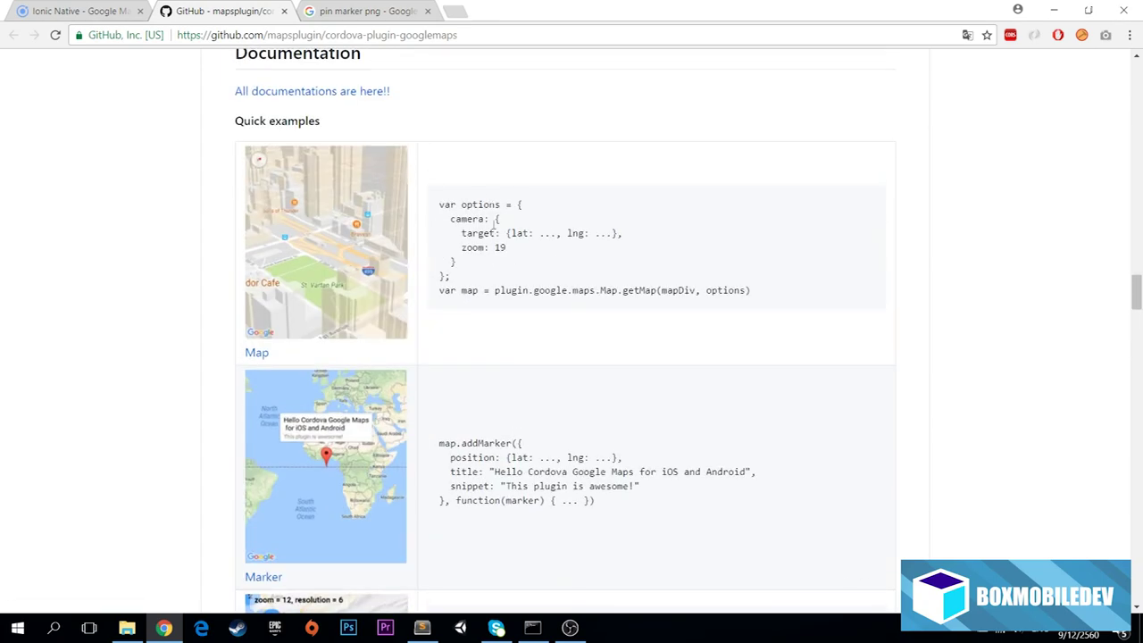
pyautogui.scroll(1, 545, 239)
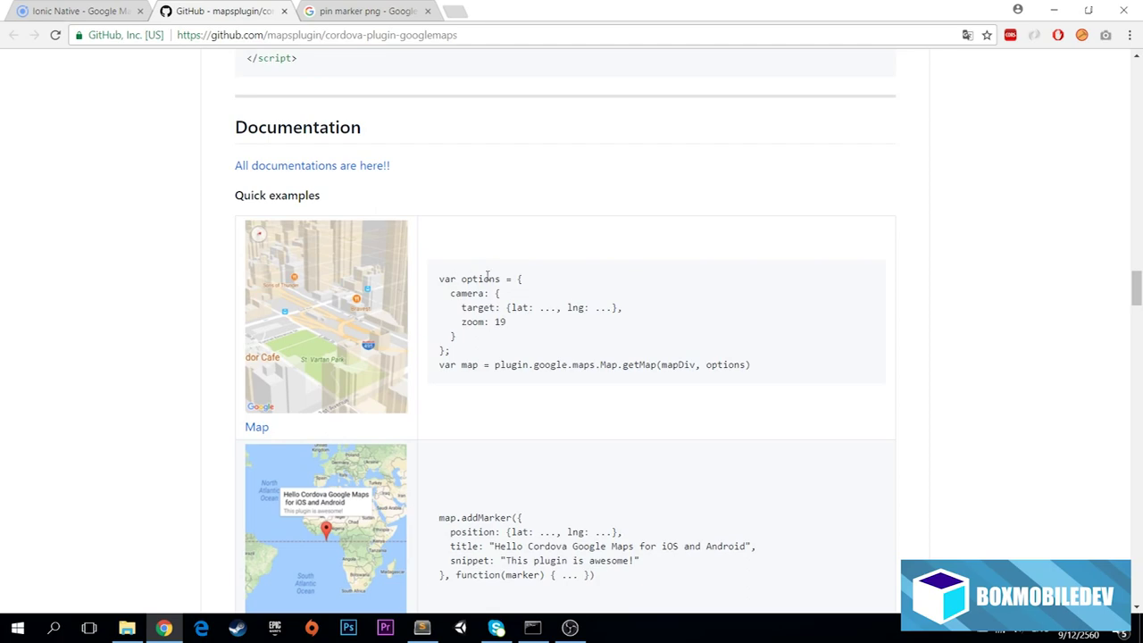
pyautogui.scroll(-3, 536, 242)
pyautogui.scroll(-2, 442, 239)
pyautogui.scroll(-1, 440, 210)
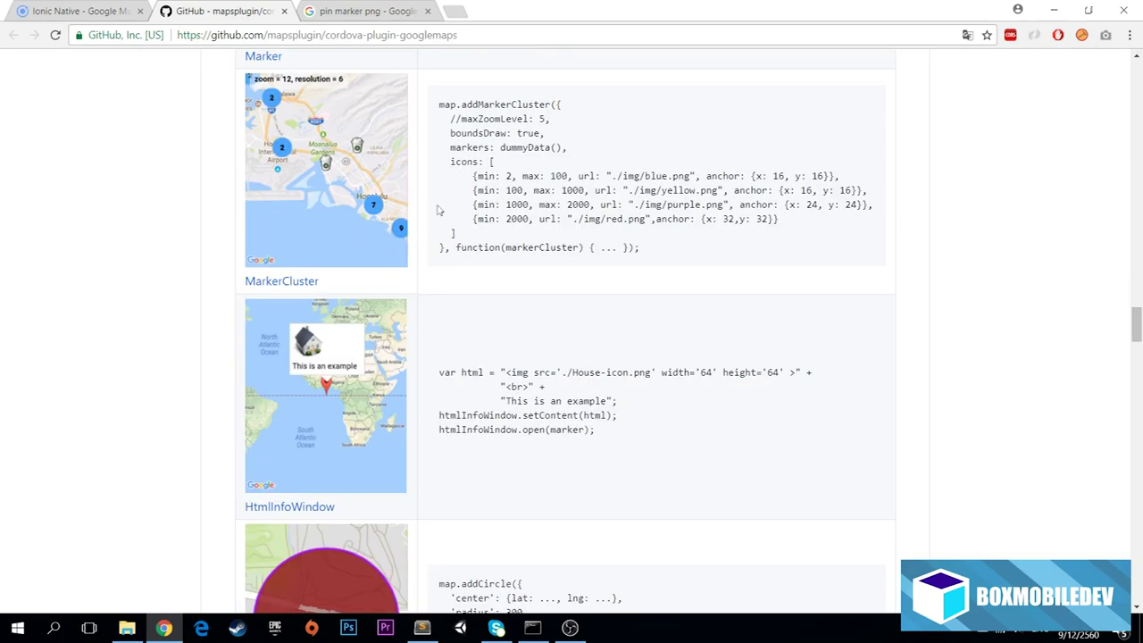
pyautogui.scroll(-1, 429, 256)
pyautogui.scroll(-2, 478, 273)
pyautogui.scroll(2, 478, 273)
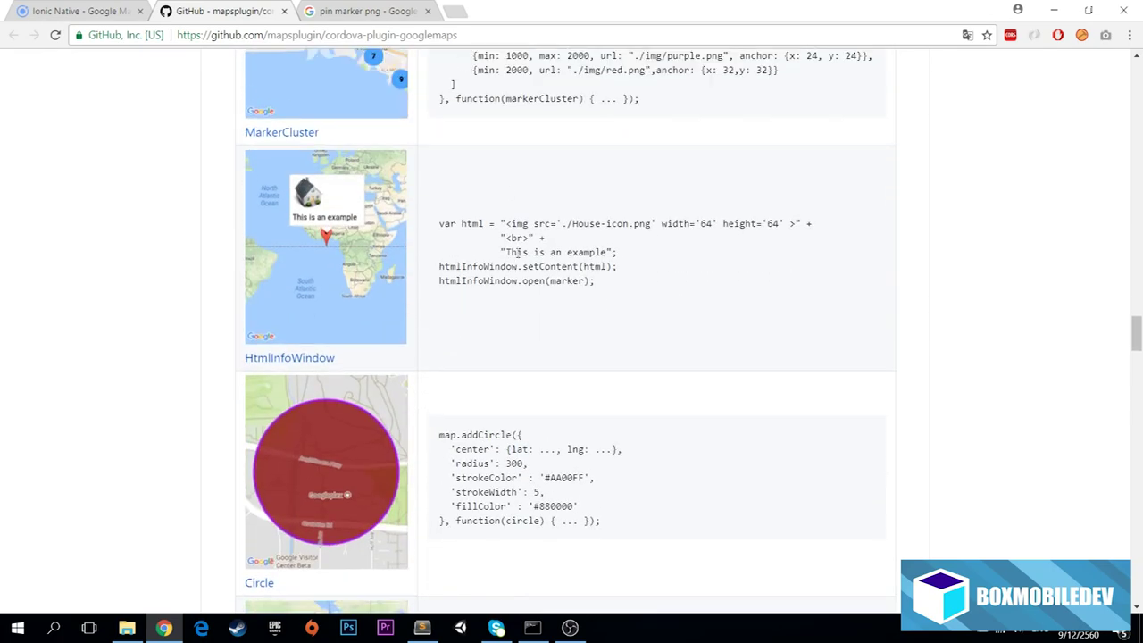
pyautogui.scroll(-2, 480, 264)
pyautogui.scroll(-2, 484, 255)
pyautogui.scroll(-2, 500, 257)
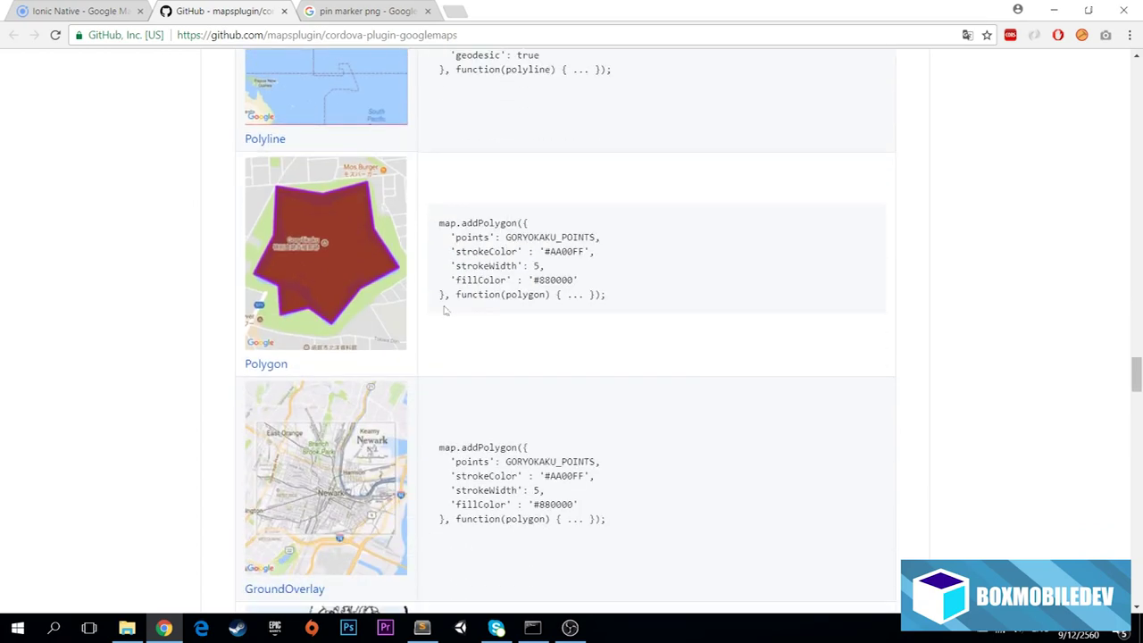
pyautogui.scroll(-2, 527, 255)
pyautogui.scroll(-3, 503, 258)
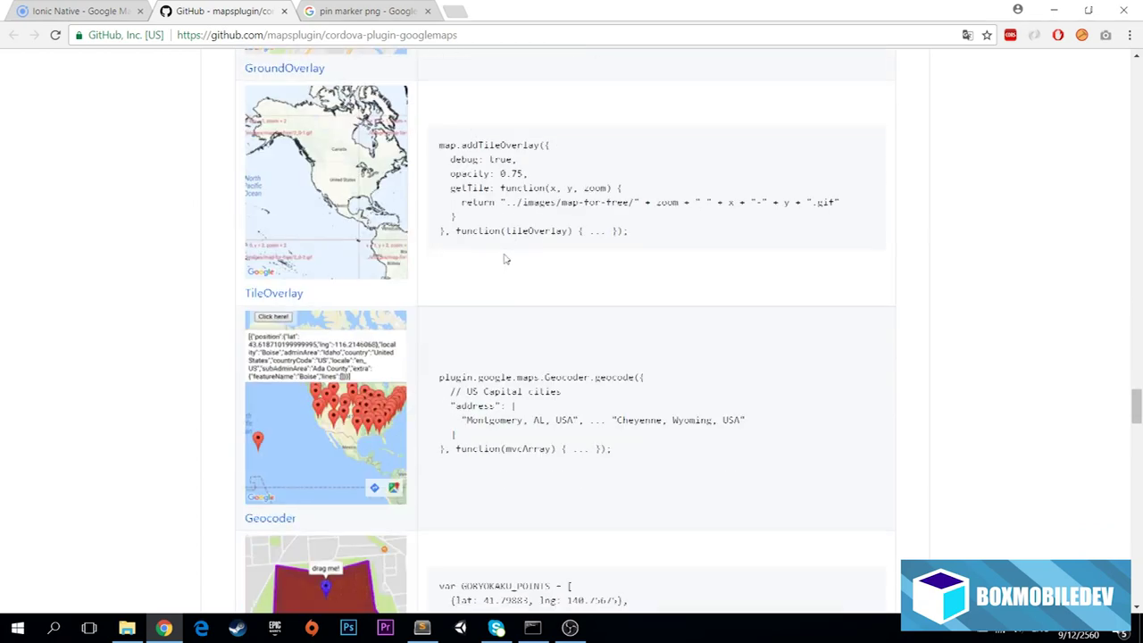
pyautogui.scroll(-2, 493, 260)
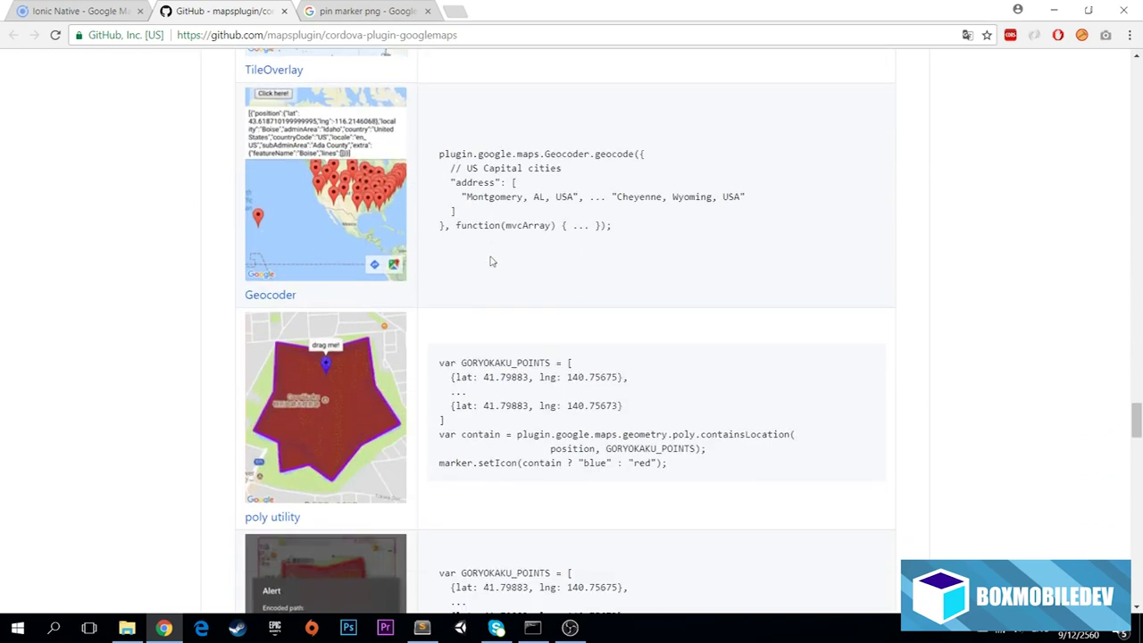
pyautogui.scroll(-2, 490, 261)
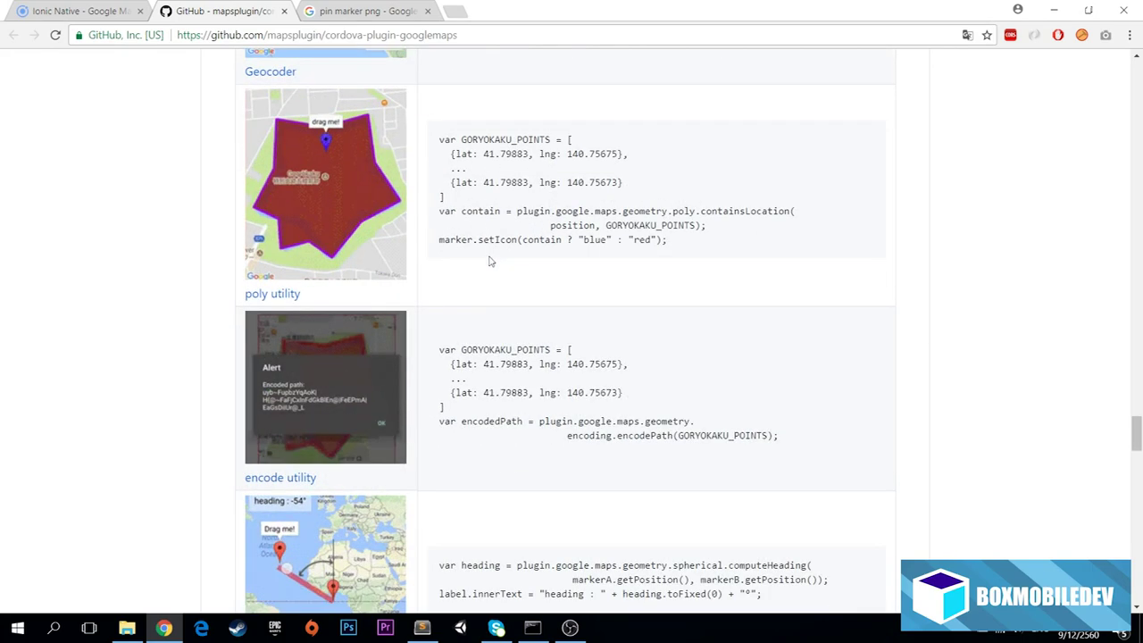
pyautogui.scroll(-2, 490, 259)
pyautogui.scroll(-2, 491, 259)
pyautogui.scroll(-3, 528, 211)
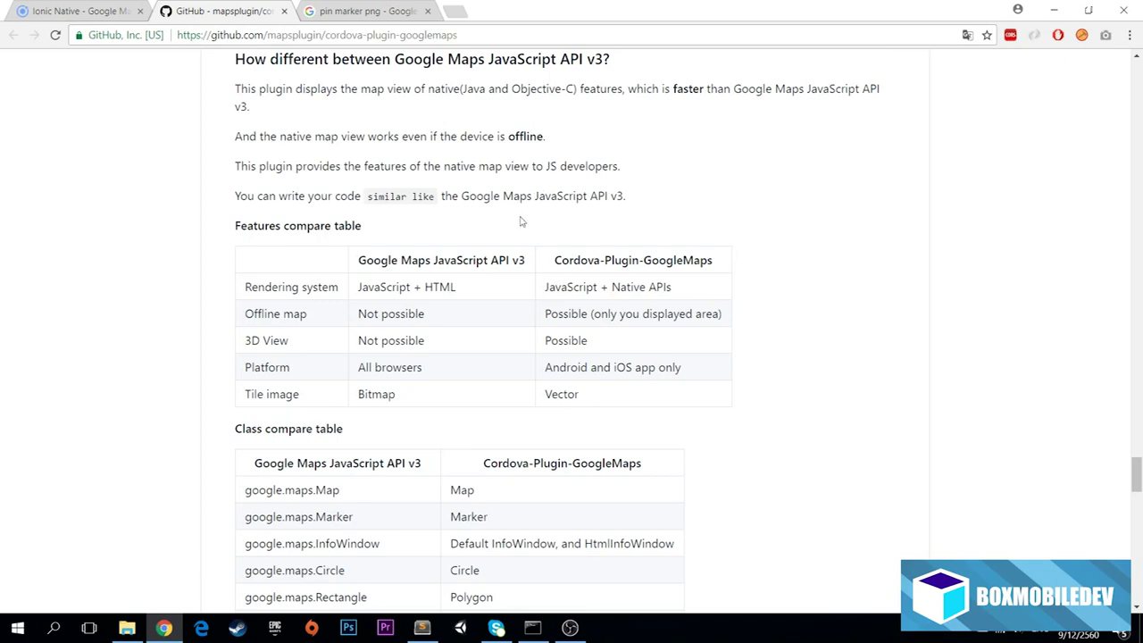
pyautogui.scroll(-1, 522, 221)
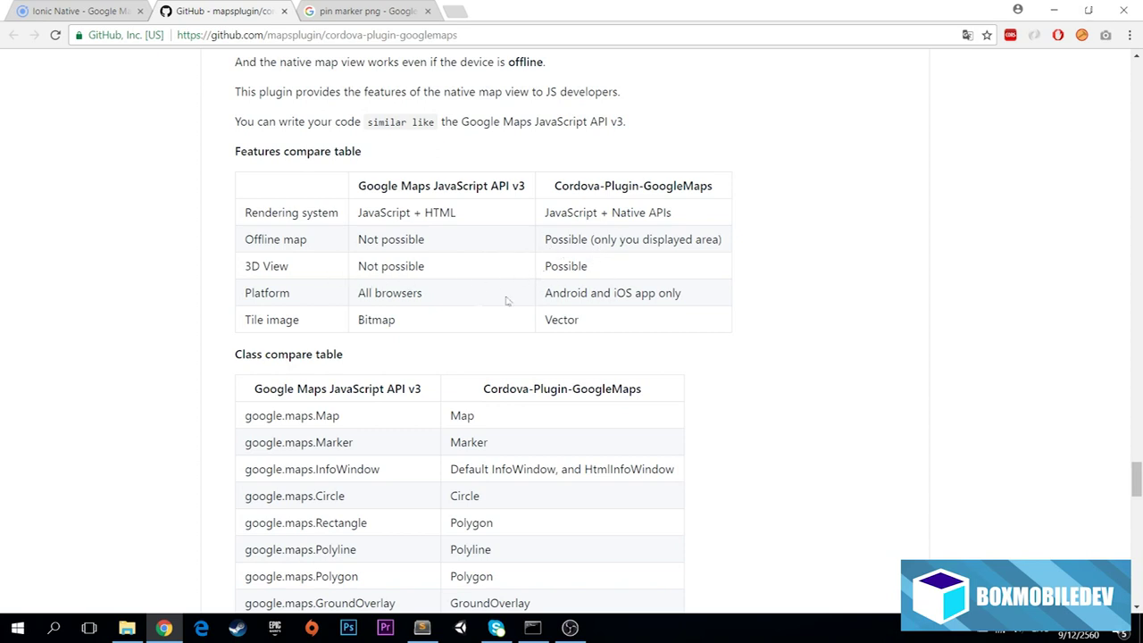
pyautogui.scroll(-1, 476, 300)
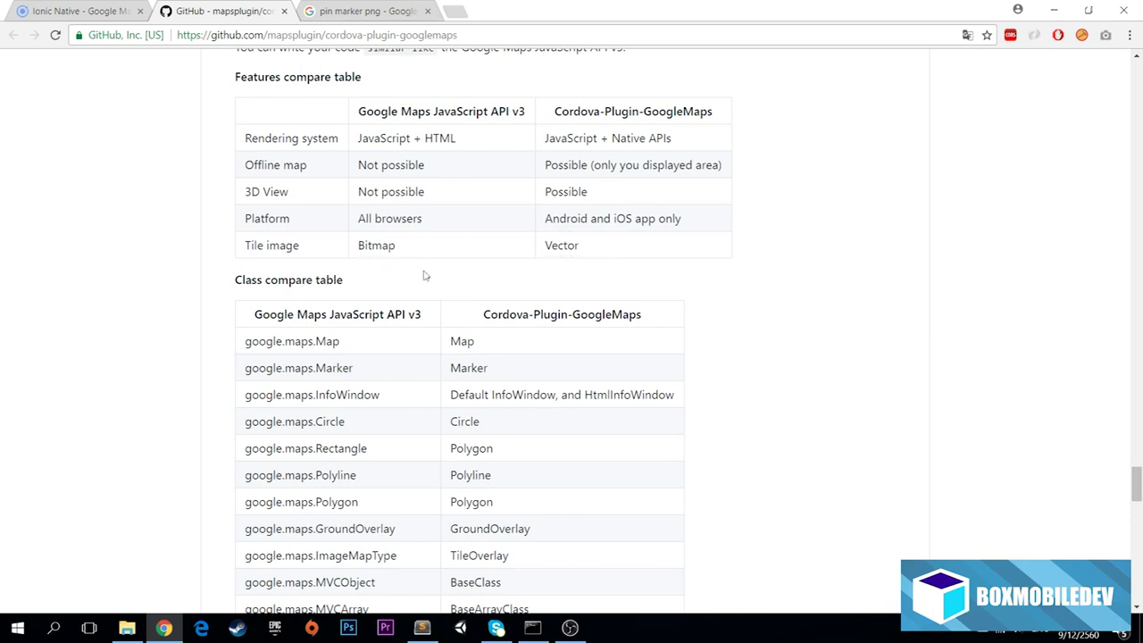
# Scroll to the Class compare table and highlight the google.maps.Map and google.maps.Marker rows.
pyautogui.scroll(-1, 419, 275)
pyautogui.scroll(-1, 441, 276)
pyautogui.scroll(-1, 442, 276)
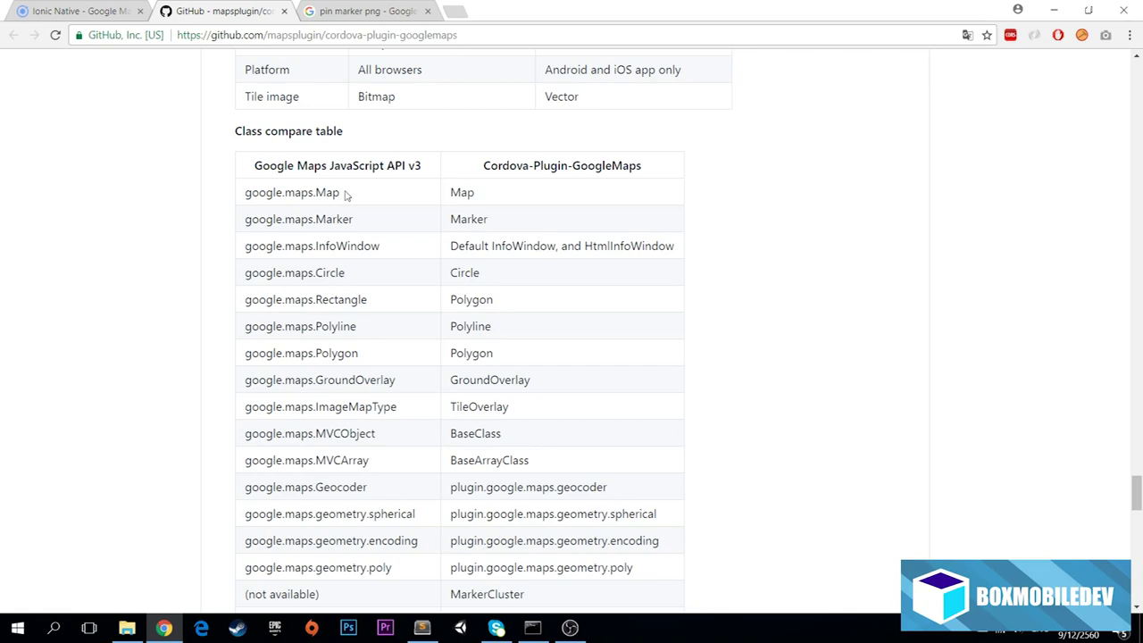
pyautogui.scroll(-1, 346, 195)
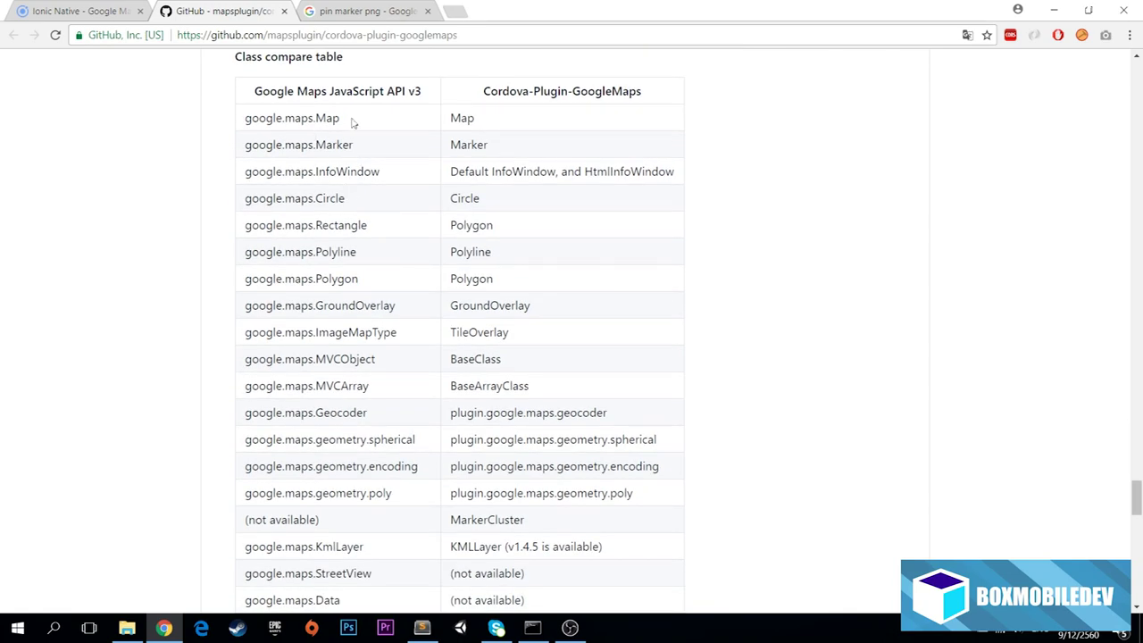
pyautogui.moveTo(341, 119); pyautogui.dragTo(258, 119)
pyautogui.click(304, 118)
pyautogui.moveTo(356, 146); pyautogui.dragTo(275, 145)
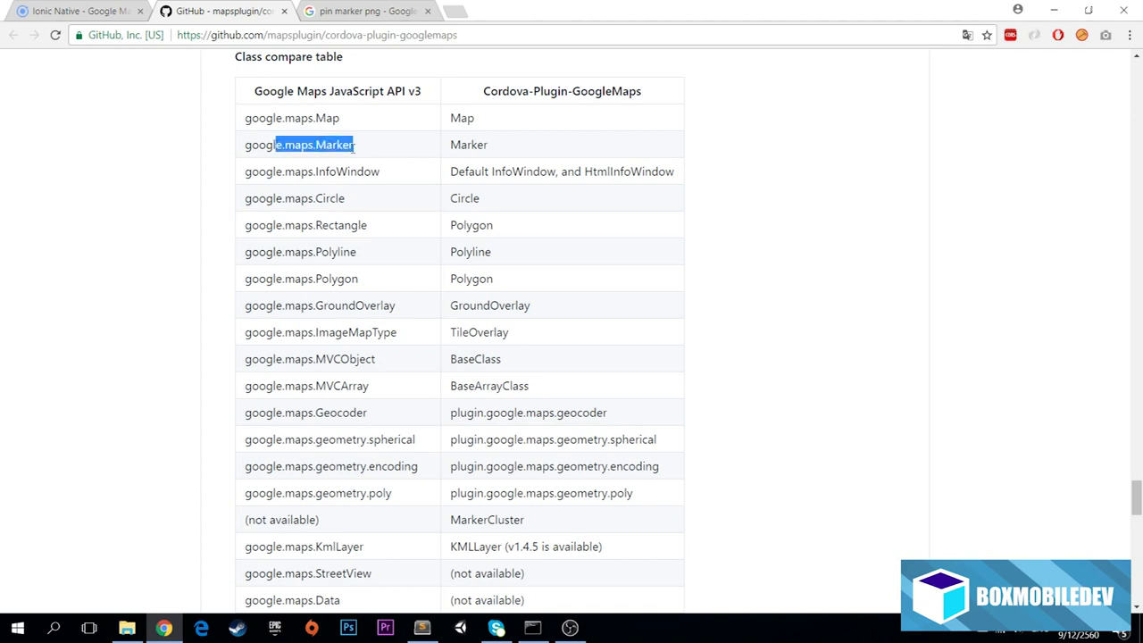
pyautogui.click(480, 152)
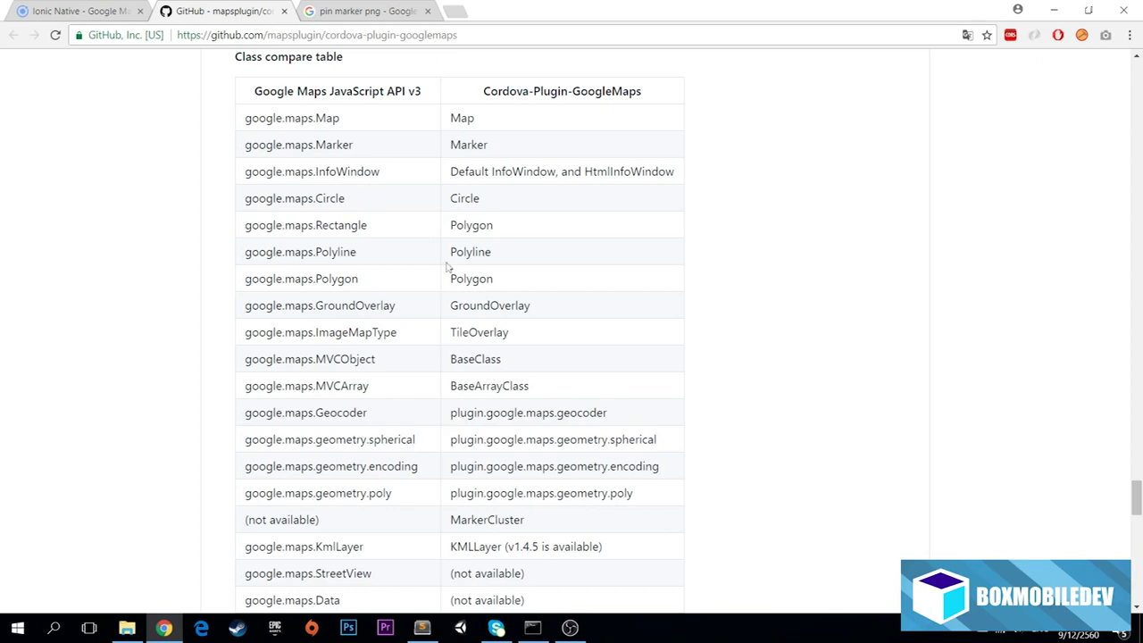
# Highlight StreetView and DirectionsService and their '(not available)' status in the table.
pyautogui.scroll(-1, 429, 304)
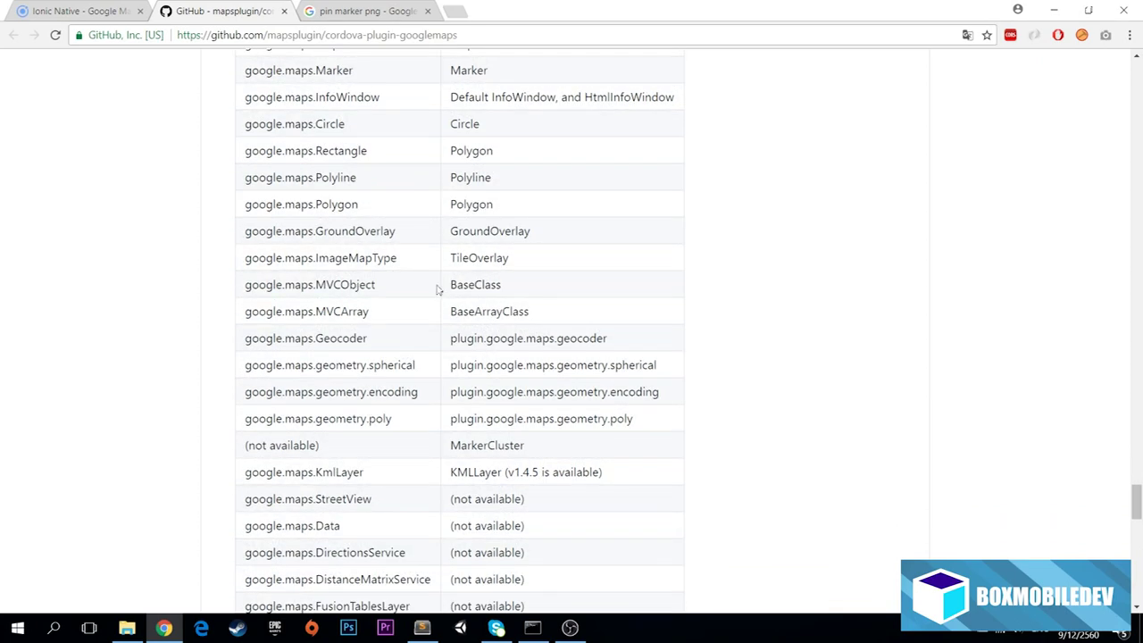
pyautogui.scroll(-1, 416, 287)
pyautogui.scroll(-1, 413, 286)
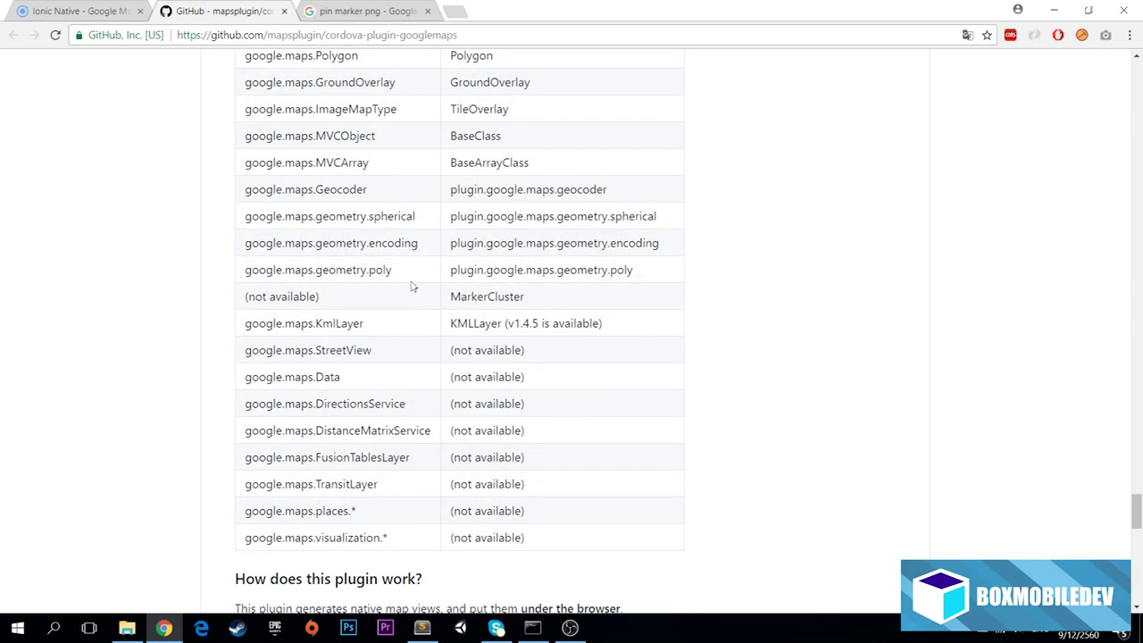
pyautogui.moveTo(372, 352); pyautogui.dragTo(247, 350)
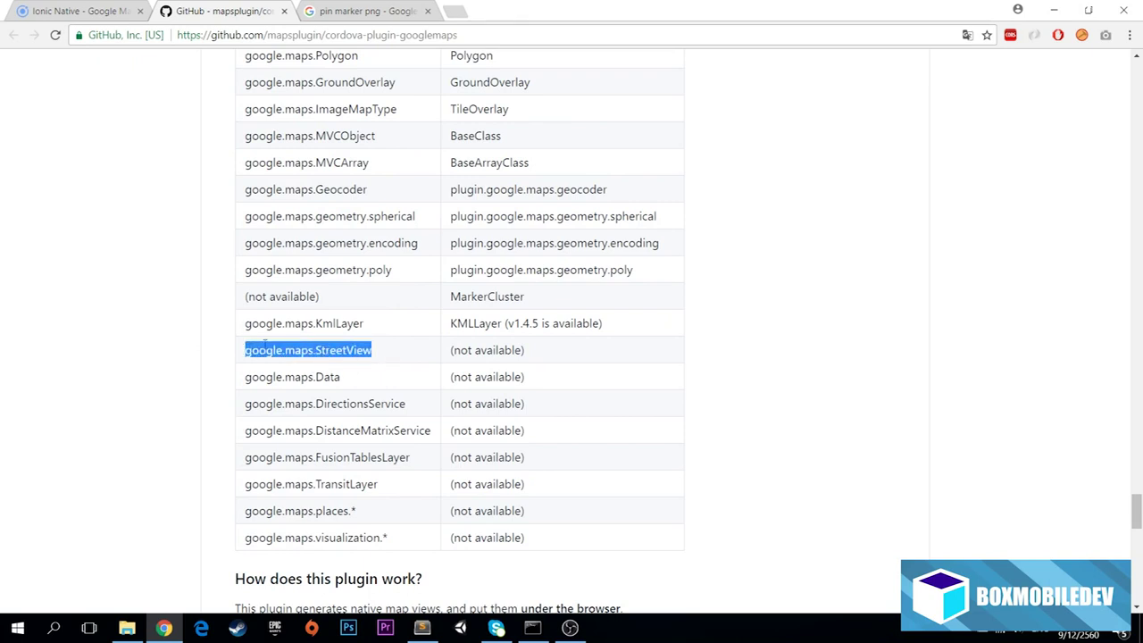
pyautogui.click(473, 364)
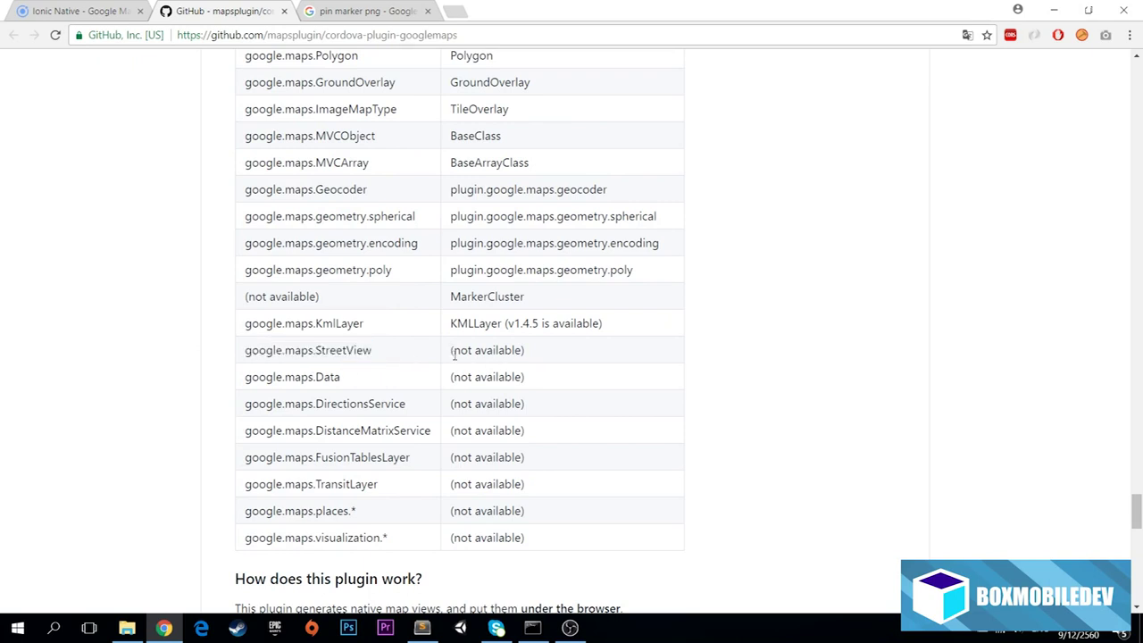
pyautogui.moveTo(452, 354); pyautogui.dragTo(551, 355)
pyautogui.click(548, 359)
pyautogui.doubleClick(365, 407)
pyautogui.click(383, 407)
pyautogui.moveTo(450, 408); pyautogui.dragTo(529, 408)
pyautogui.click(517, 409)
pyautogui.scroll(1, 516, 352)
pyautogui.scroll(1, 536, 359)
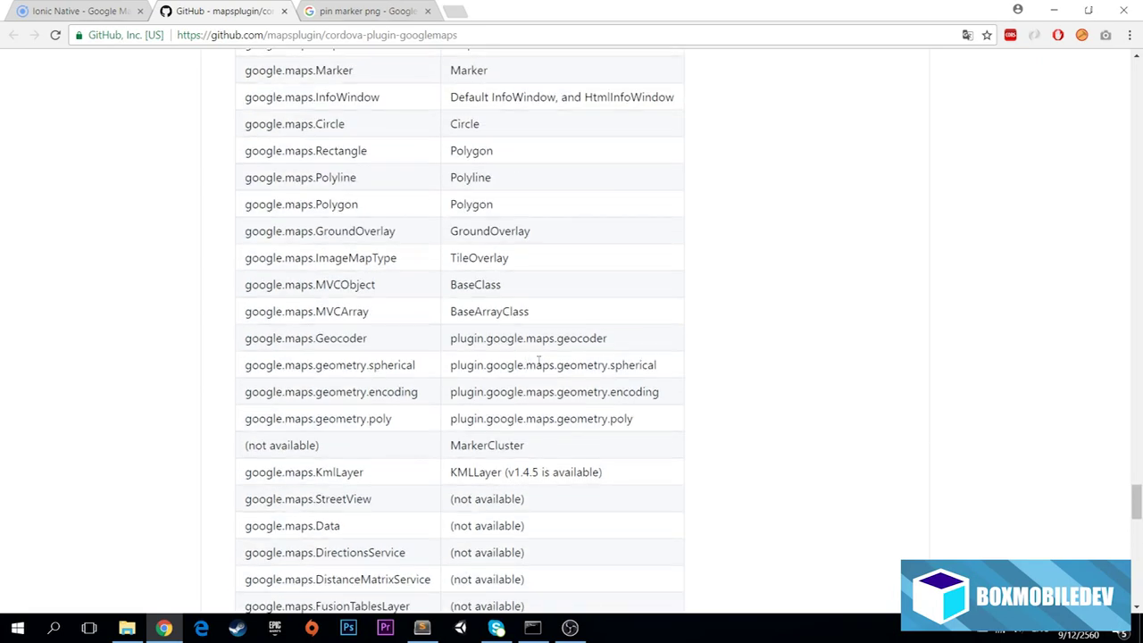
pyautogui.scroll(1, 561, 365)
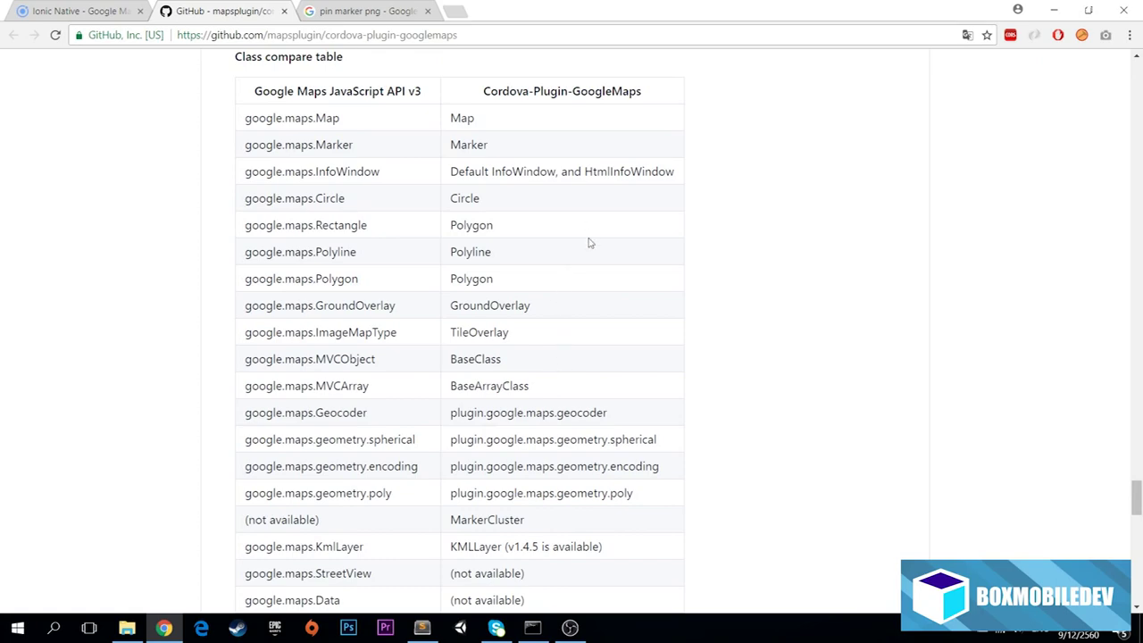
pyautogui.scroll(-1, 589, 246)
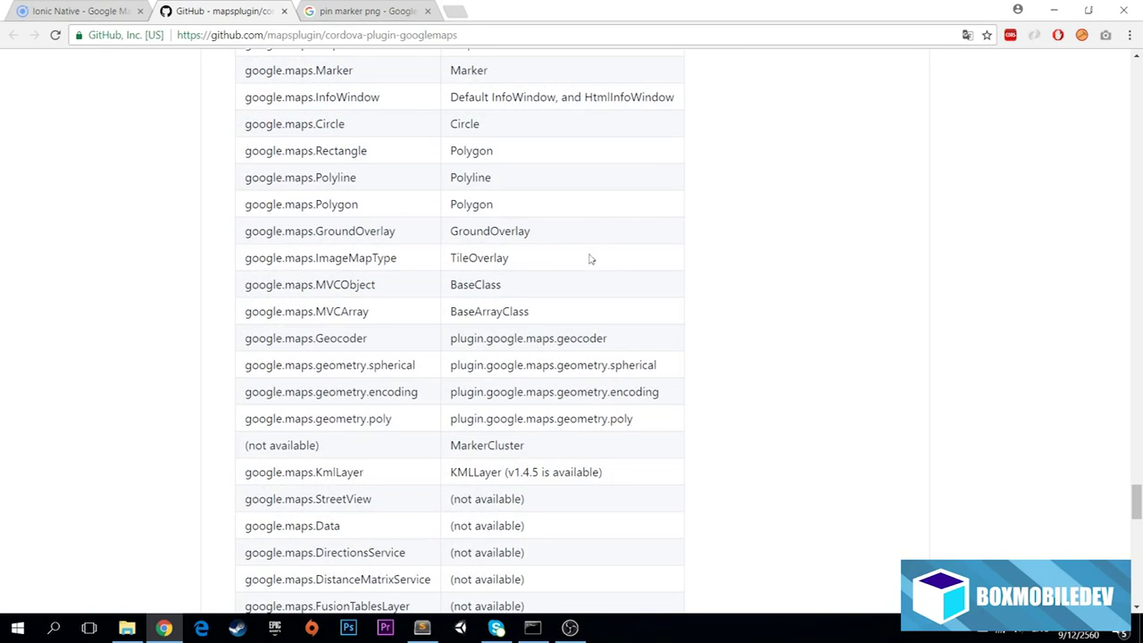
pyautogui.scroll(-2, 589, 257)
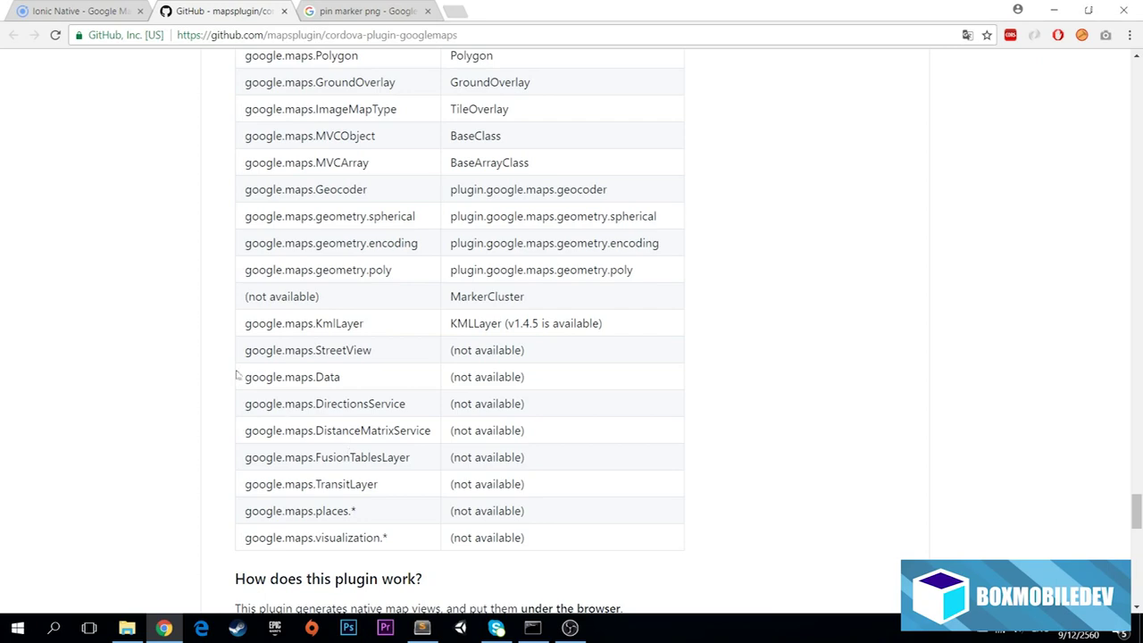
pyautogui.scroll(2, 329, 379)
pyautogui.scroll(1, 329, 379)
pyautogui.scroll(2, 357, 304)
pyautogui.scroll(1, 364, 283)
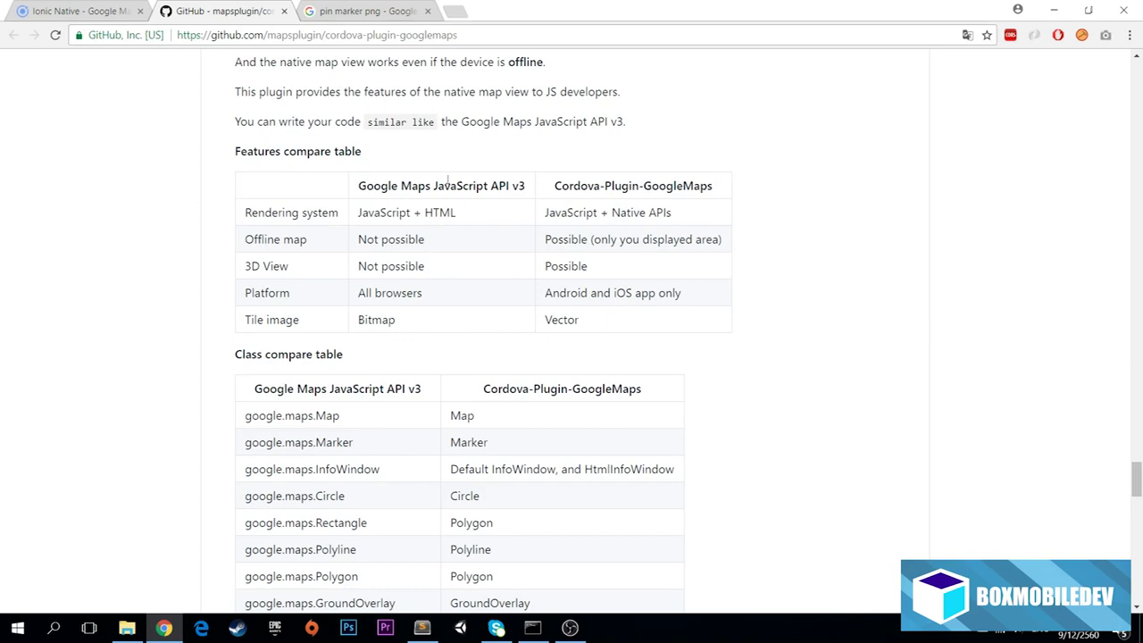
pyautogui.scroll(-1, 393, 309)
pyautogui.scroll(-1, 384, 309)
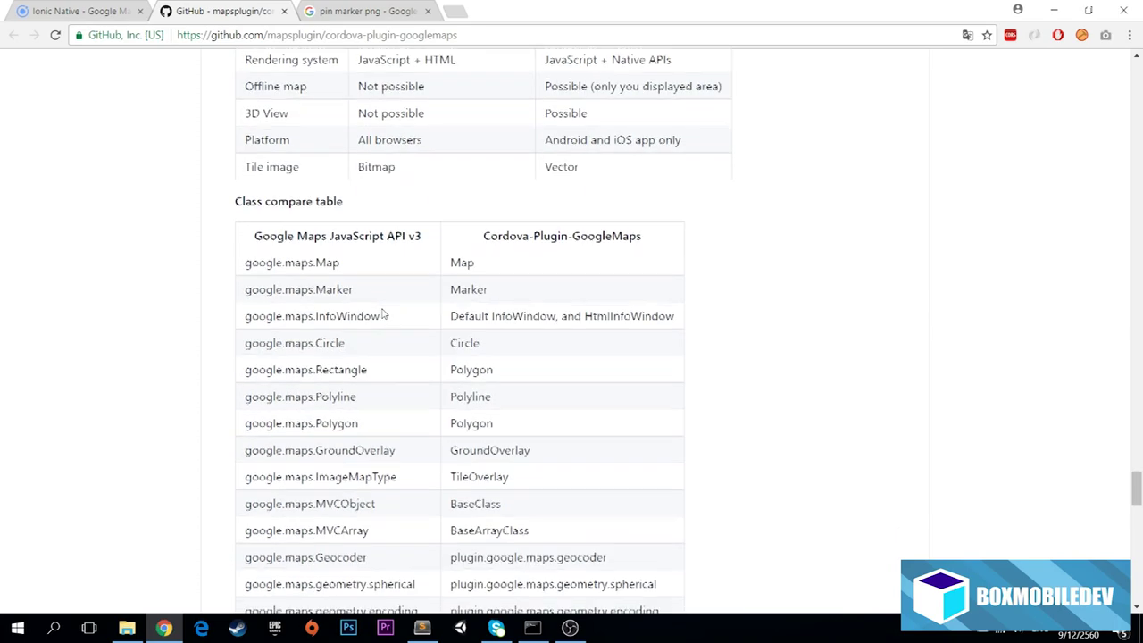
pyautogui.scroll(-1, 383, 306)
pyautogui.scroll(-1, 383, 306)
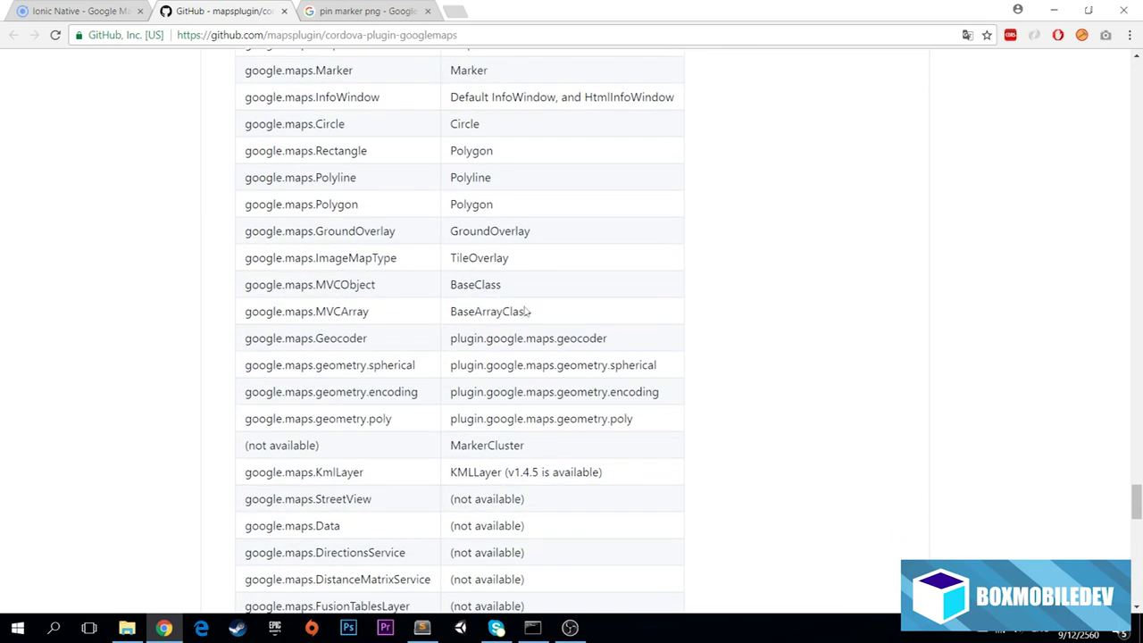
pyautogui.scroll(-2, 453, 329)
pyautogui.scroll(1, 426, 319)
pyautogui.scroll(2, 426, 319)
pyautogui.scroll(2, 526, 289)
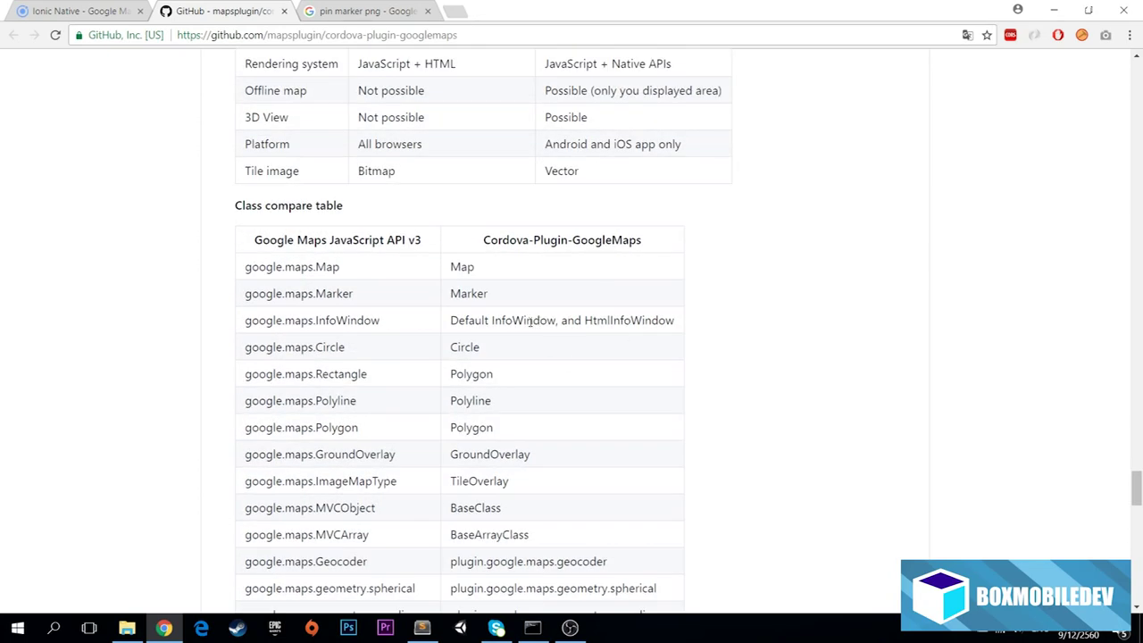
pyautogui.scroll(-2, 528, 324)
pyautogui.scroll(1, 482, 244)
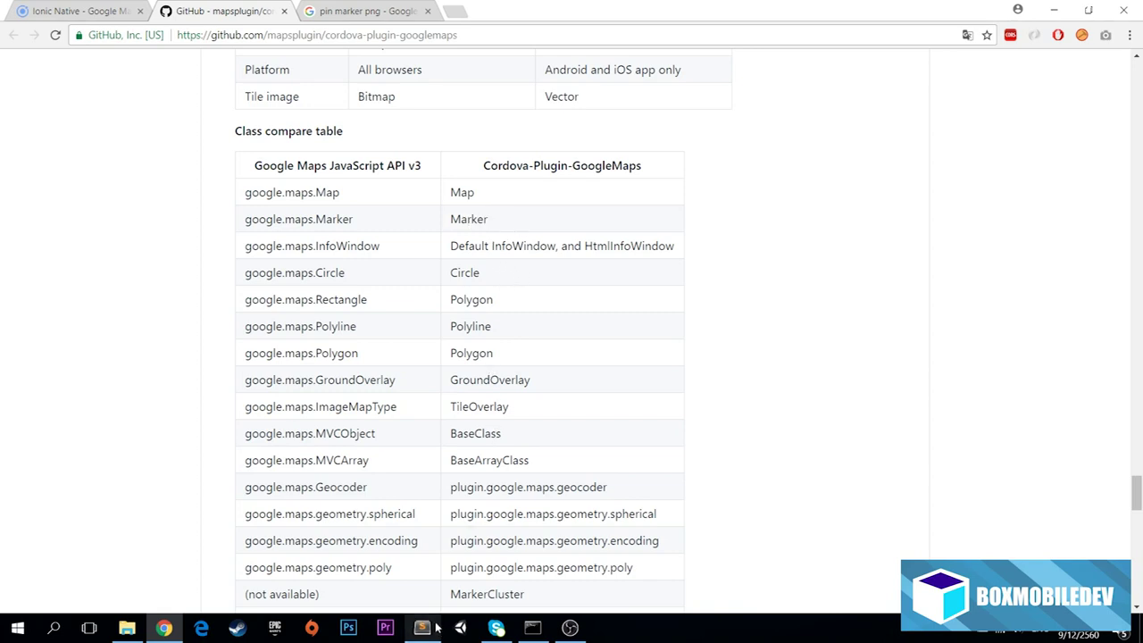
# Switch to the 'pin marker png' image results and scroll to the blue location-pin preview.
pyautogui.click(386, 12)
pyautogui.scroll(2, 583, 241)
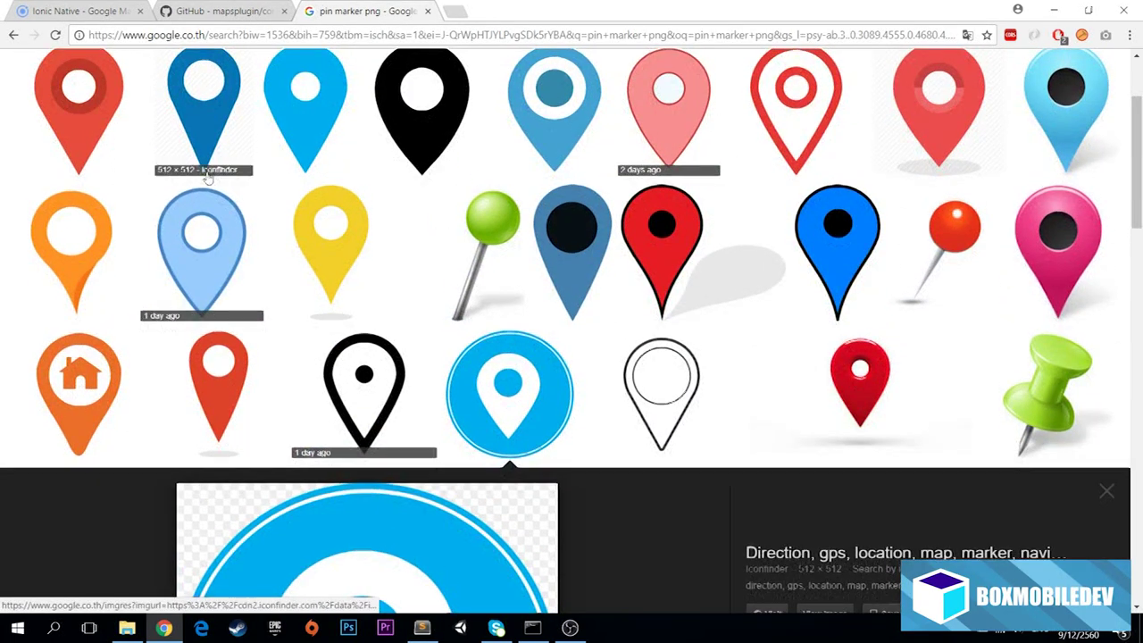
pyautogui.scroll(1, 630, 195)
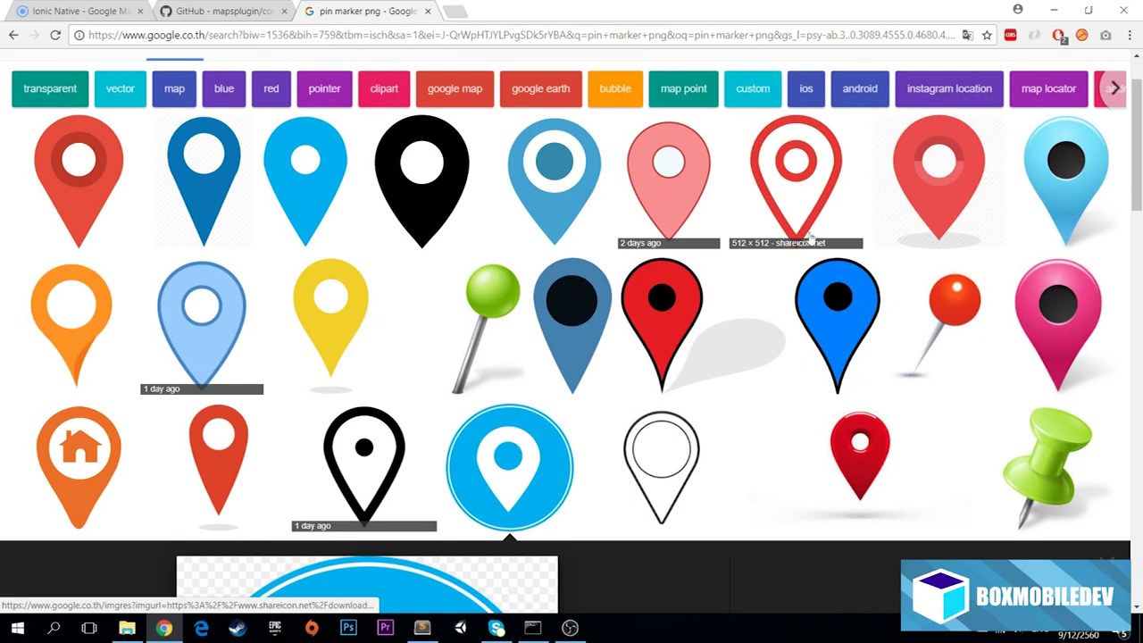
pyautogui.scroll(-1, 810, 237)
pyautogui.scroll(-2, 720, 260)
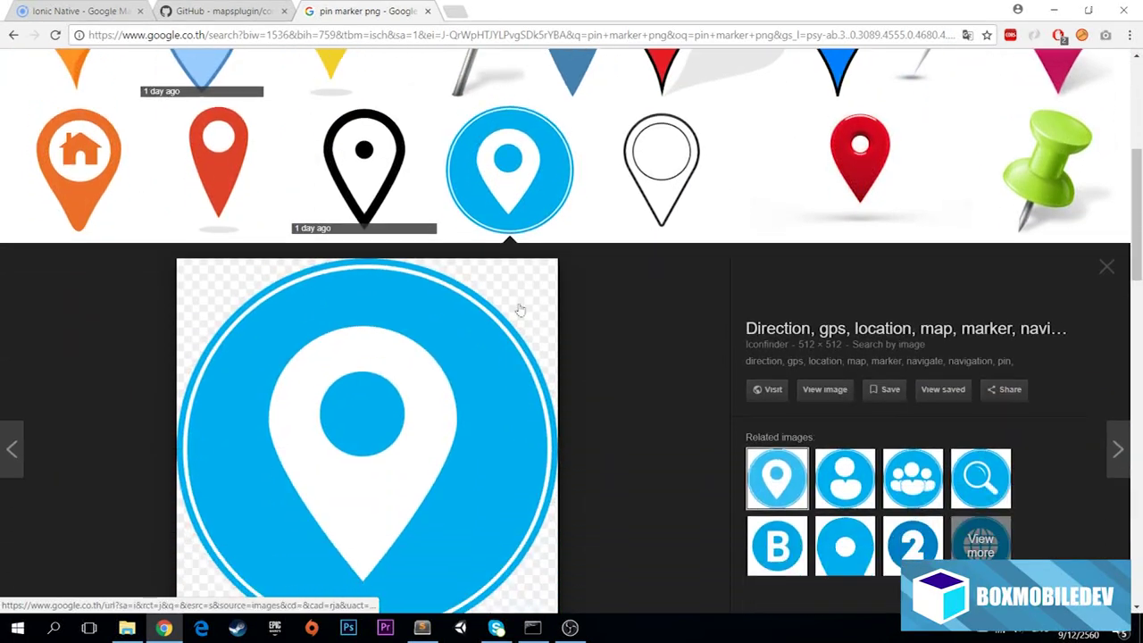
pyautogui.scroll(-2, 378, 301)
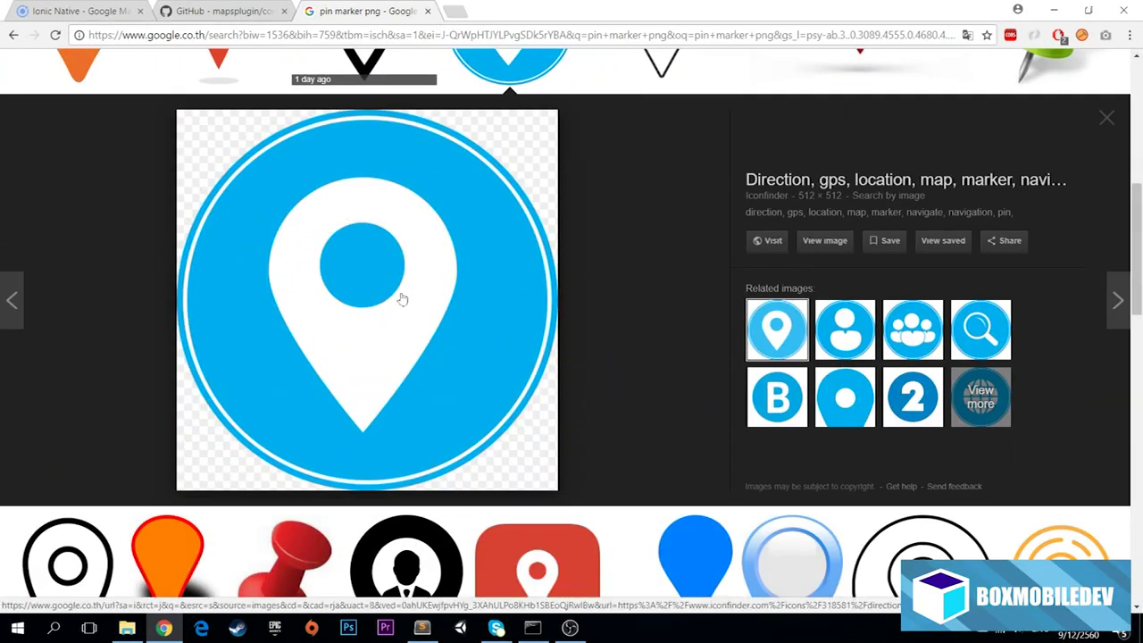
pyautogui.scroll(-2, 465, 277)
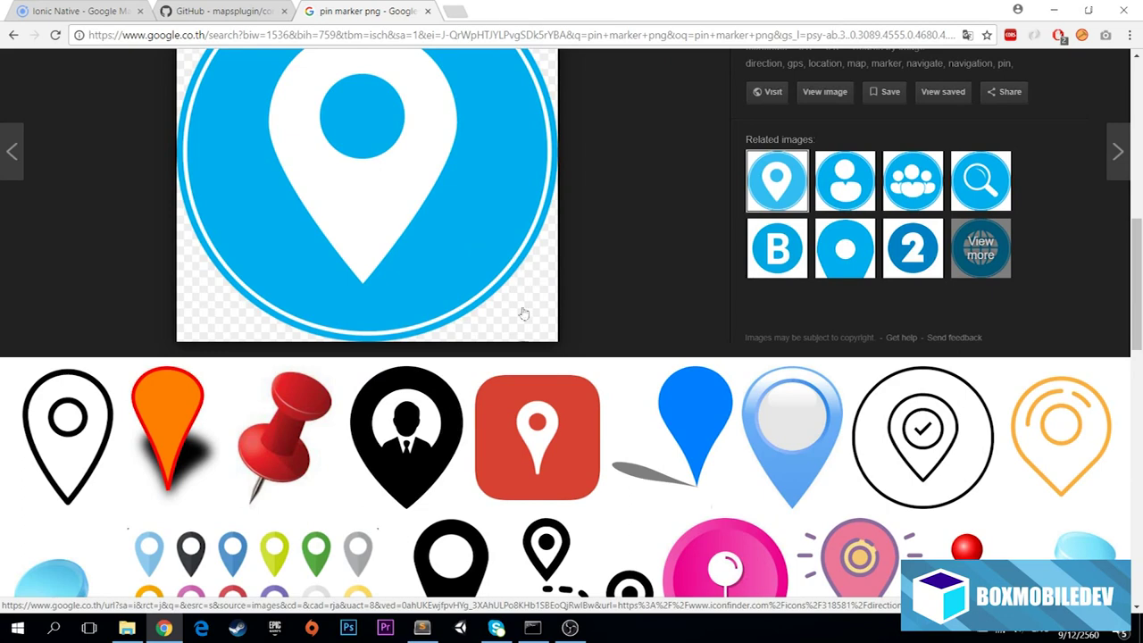
pyautogui.scroll(2, 375, 303)
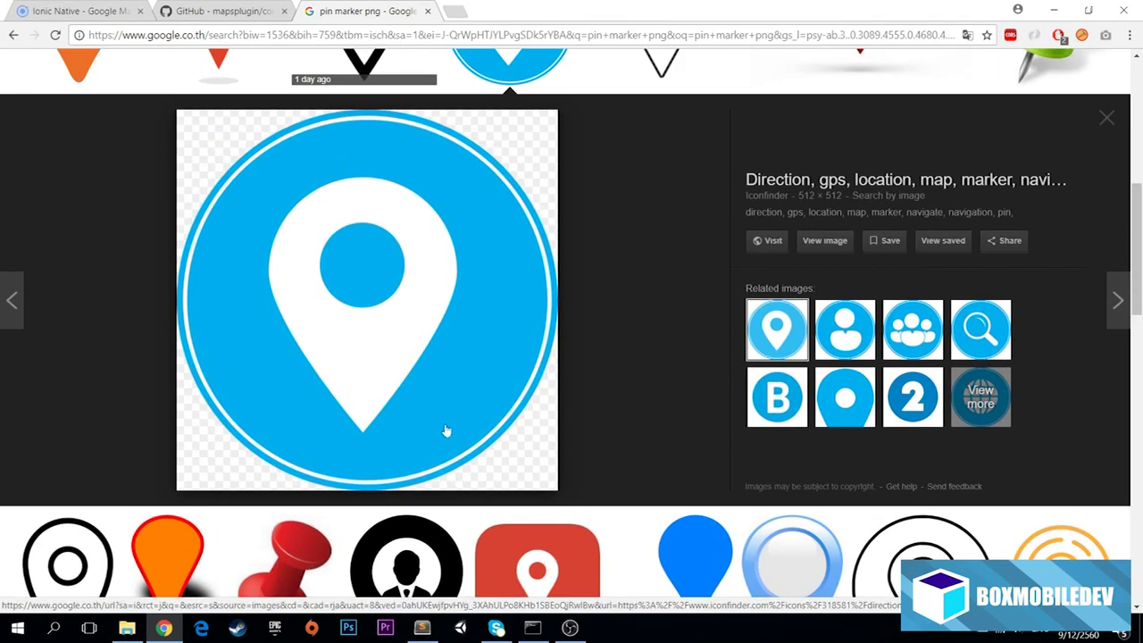
# Browse to GoogleMapNative\src\assets\imgs to confirm pin.png is there, then return to Sublime Text.
pyautogui.click(127, 628)
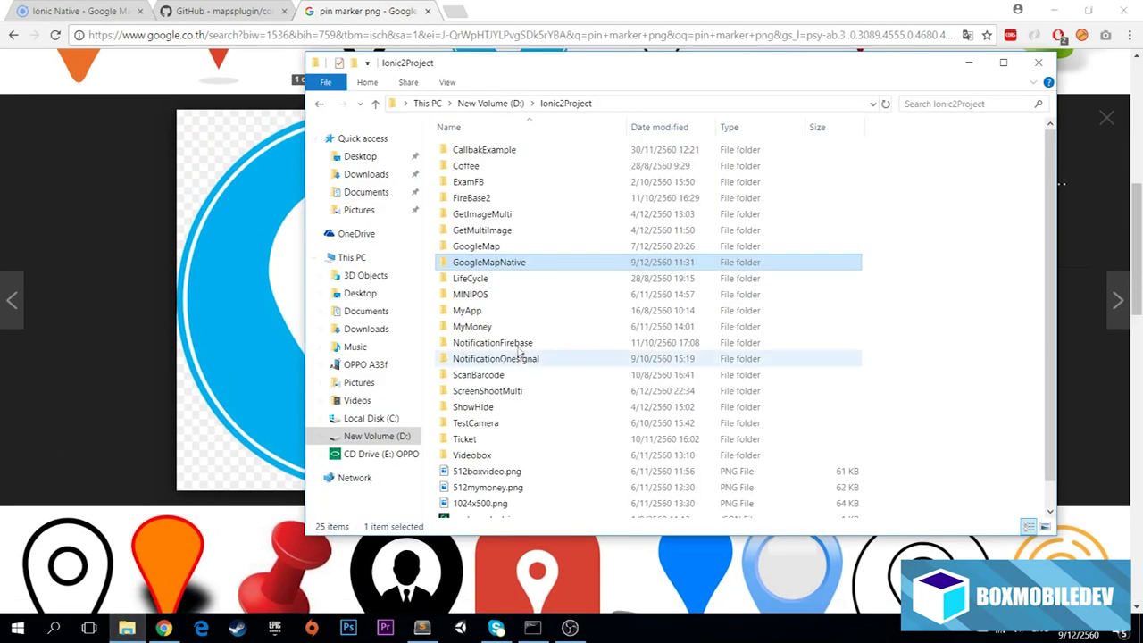
pyautogui.doubleClick(523, 264)
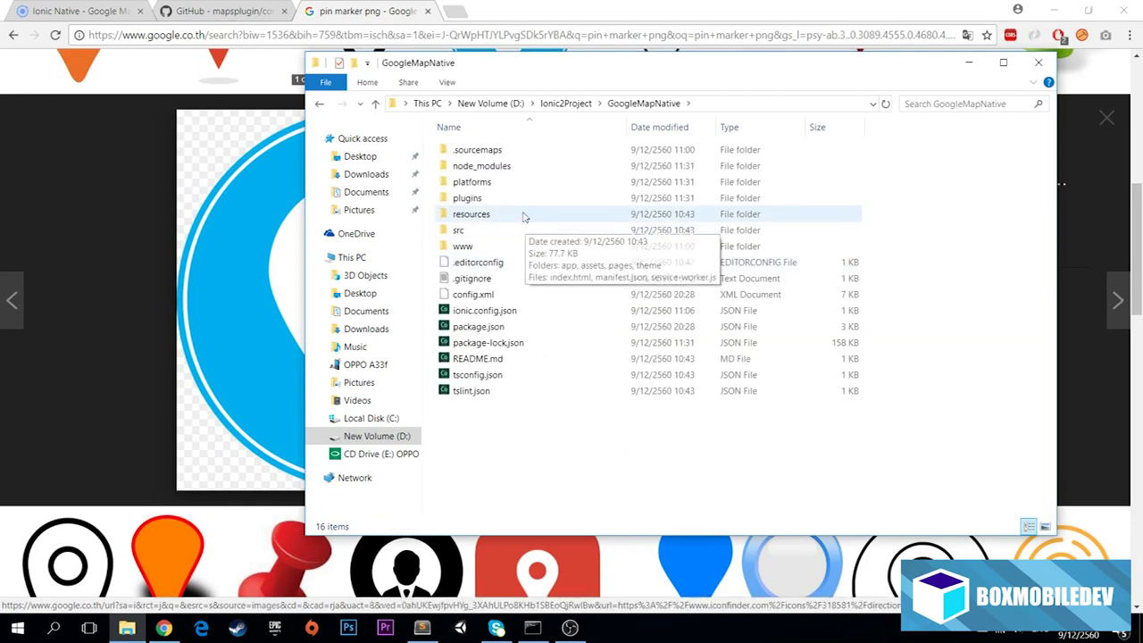
pyautogui.doubleClick(518, 231)
pyautogui.click(515, 173)
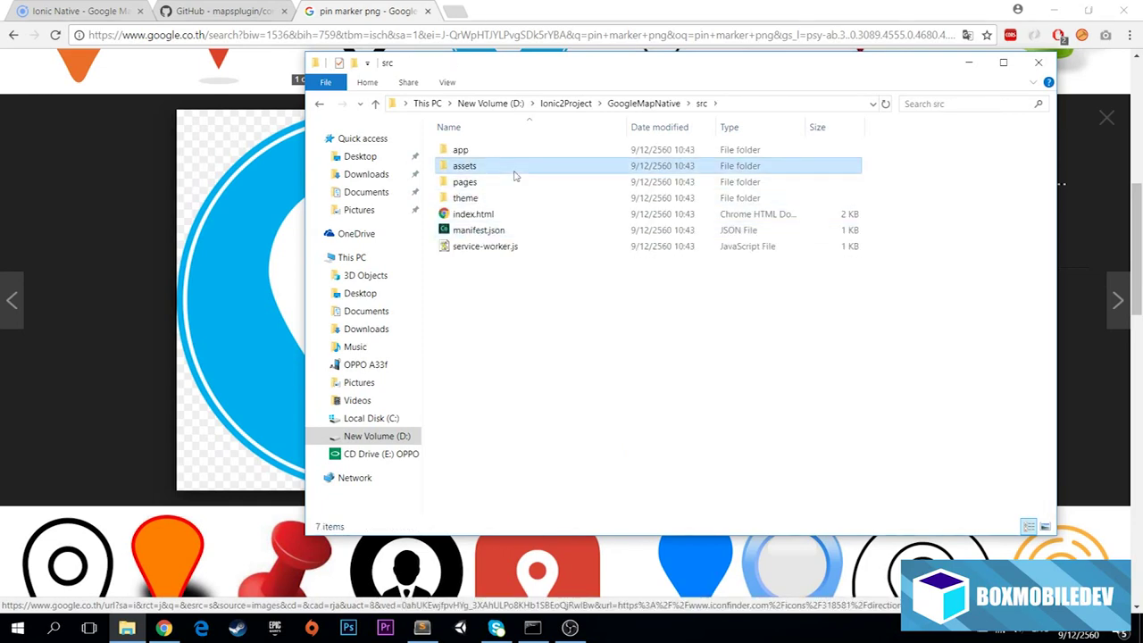
pyautogui.doubleClick(515, 174)
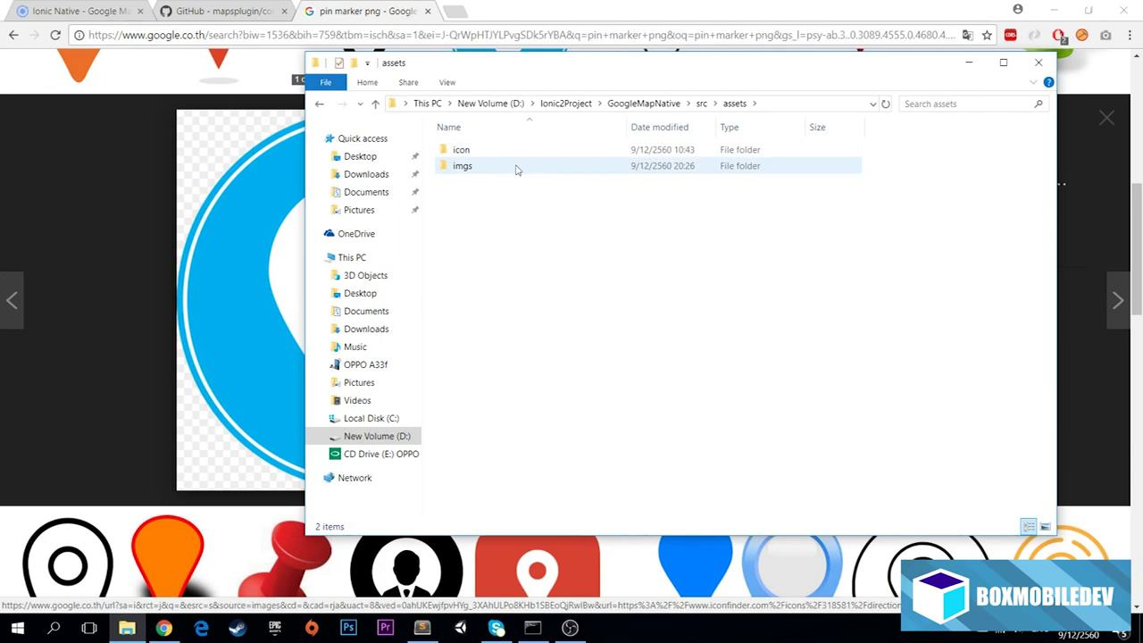
pyautogui.doubleClick(516, 169)
pyautogui.moveTo(752, 75); pyautogui.dragTo(600, 86)
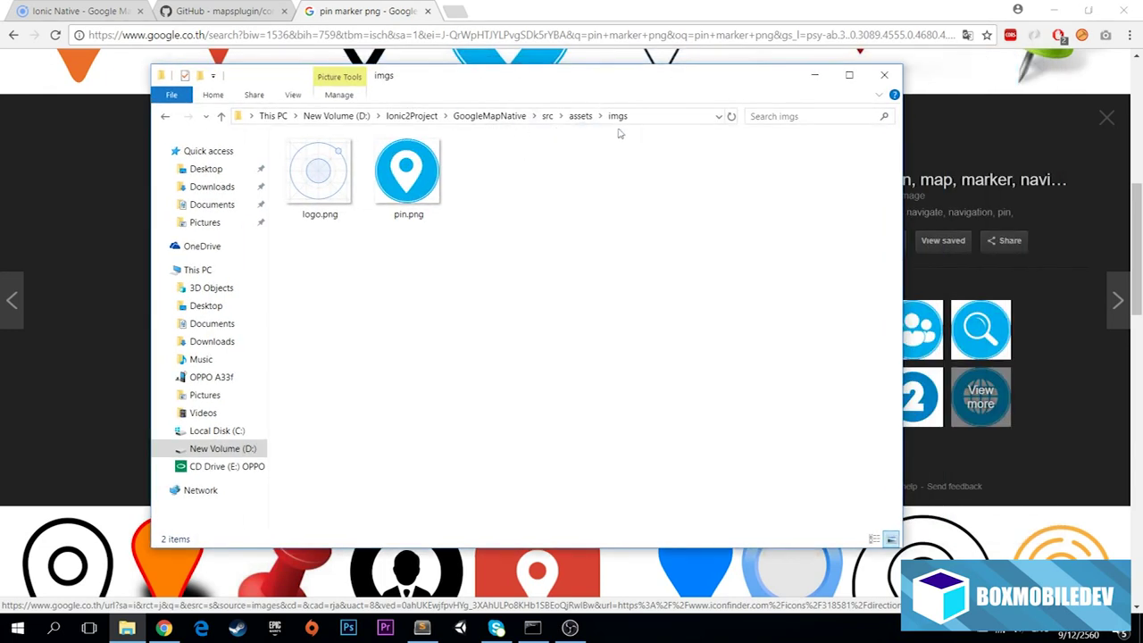
pyautogui.click(597, 6)
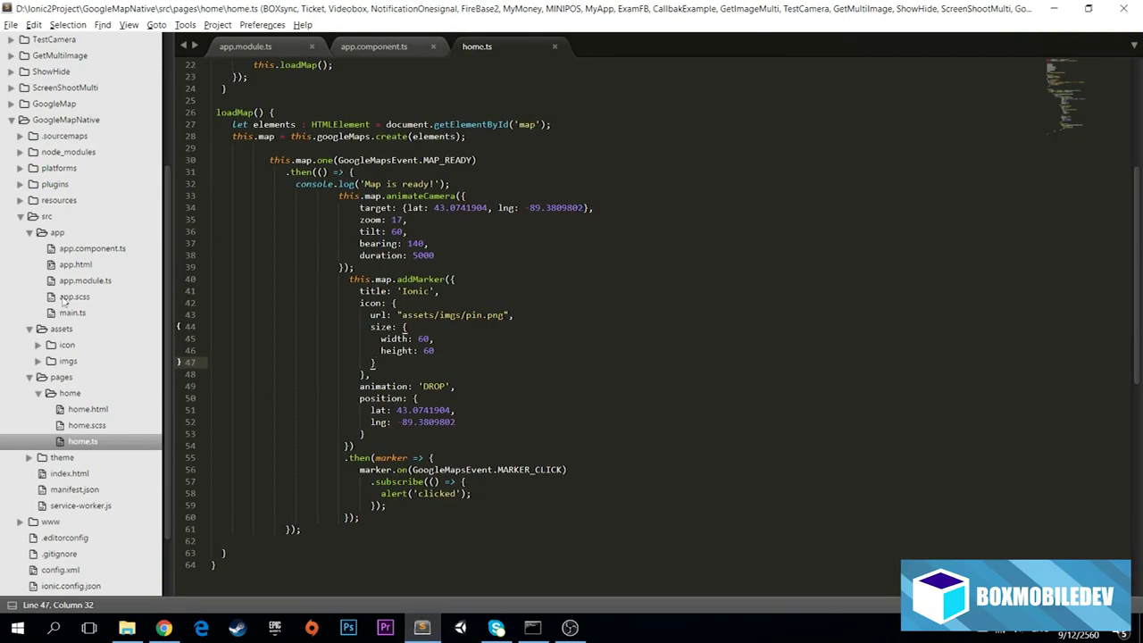
# Replace the marker icon block in home.ts with the pin.png url and a 20×20 size.
pyautogui.click(44, 361)
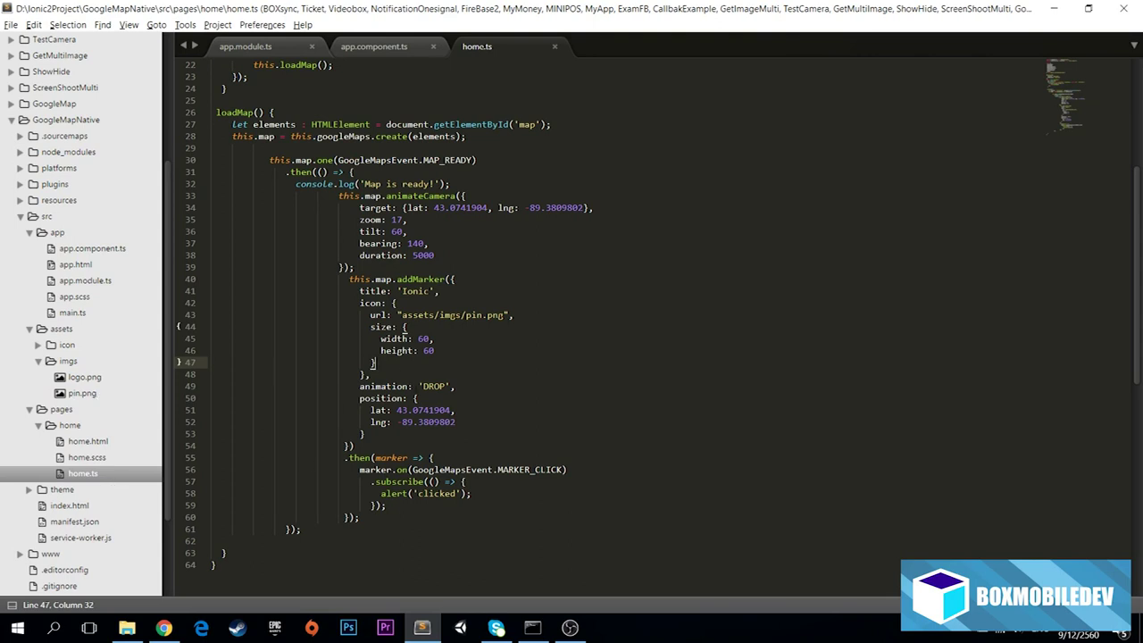
pyautogui.scroll(1, 658, 328)
pyautogui.moveTo(368, 410); pyautogui.dragTo(391, 338)
pyautogui.hotkey('ctrl', 'c')
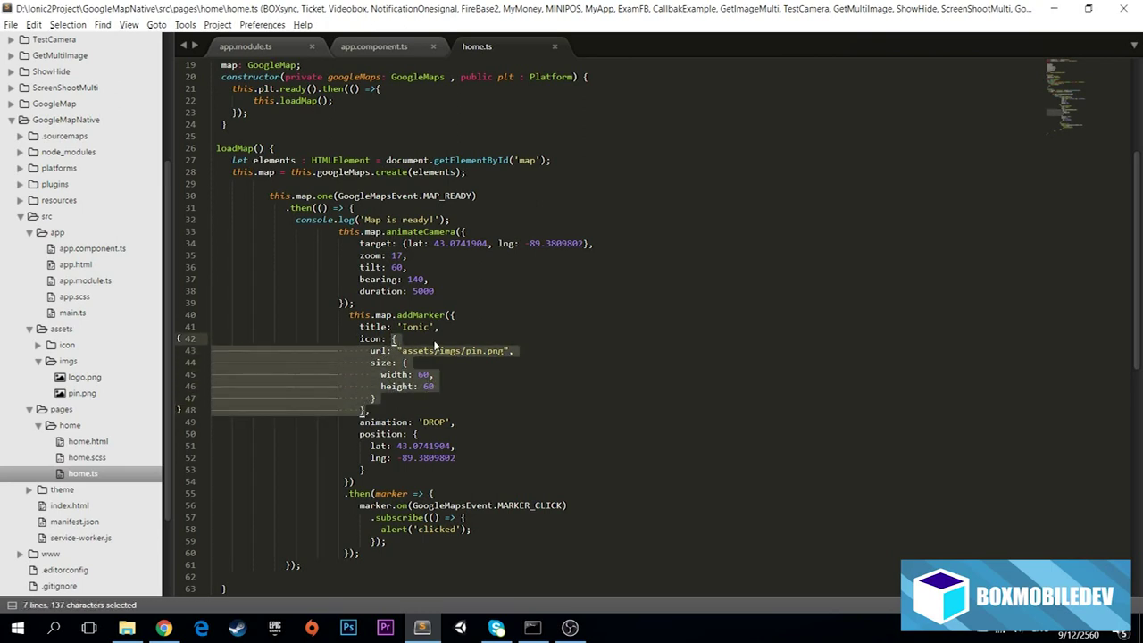
pyautogui.press('Delete')
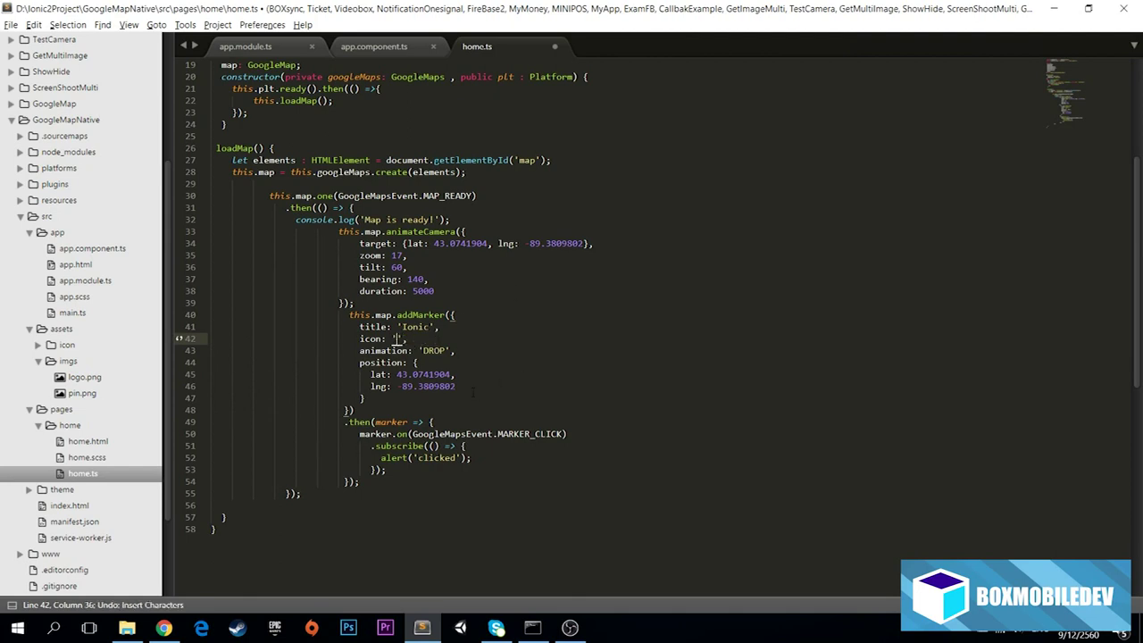
pyautogui.hotkey('ctrl', 'v')
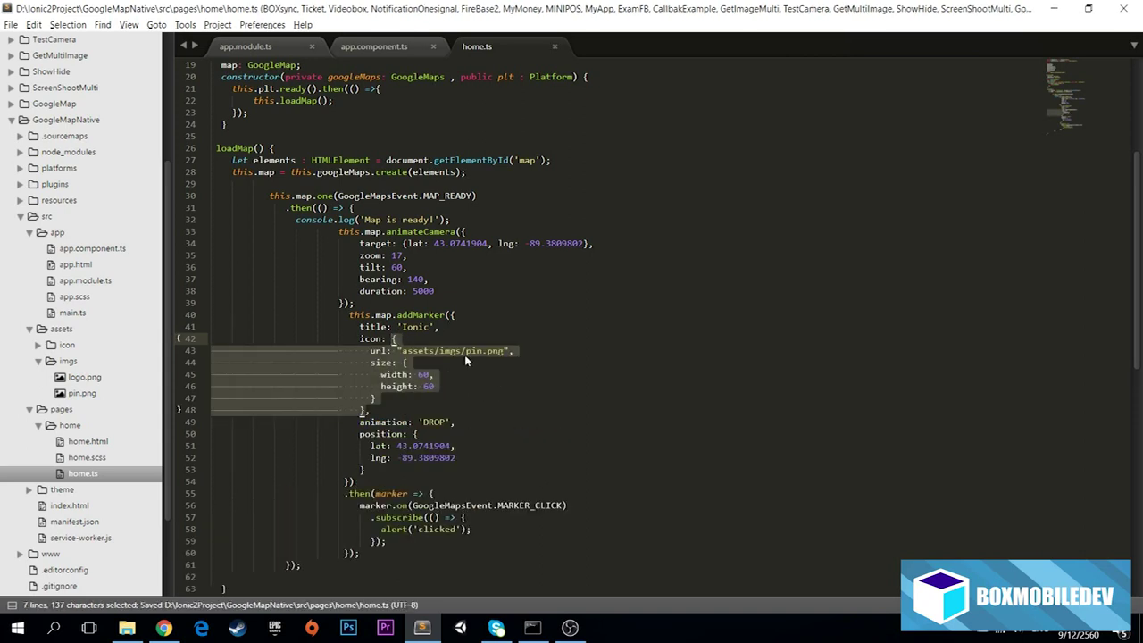
pyautogui.click(464, 351)
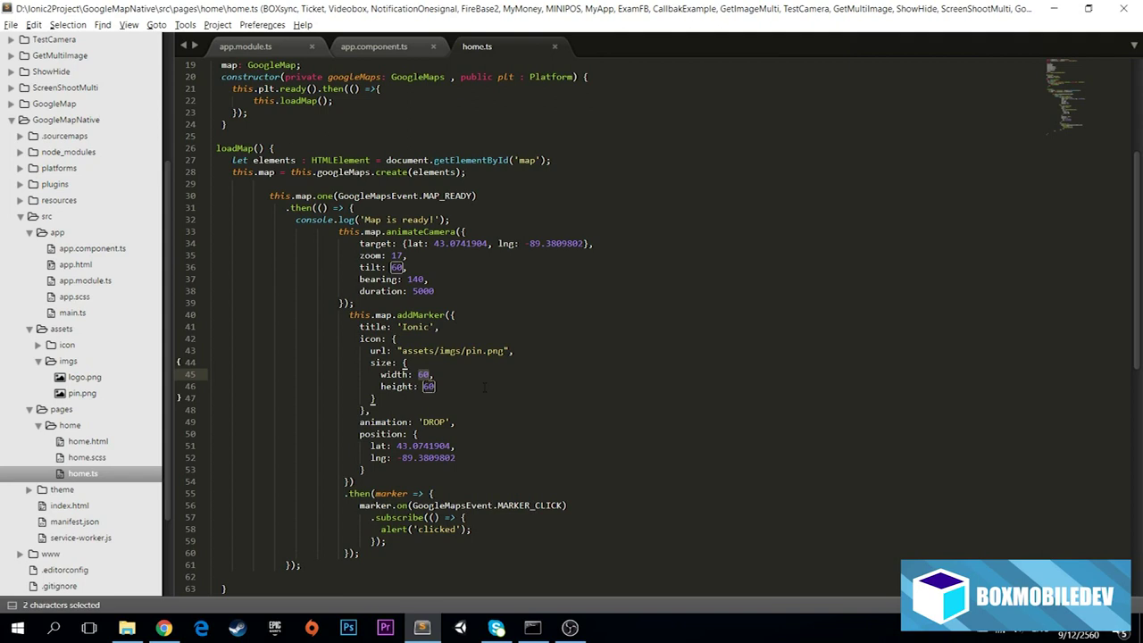
pyautogui.write('7')
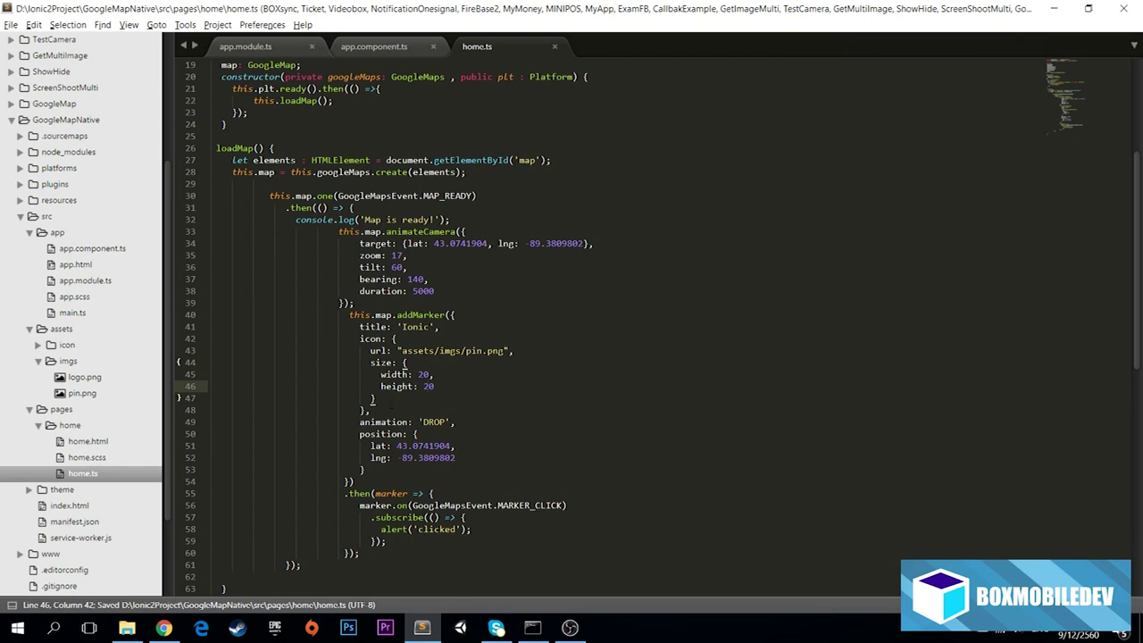
# Change the camera animation duration from 5000 to 1000 and save home.ts.
pyautogui.doubleClick(423, 292)
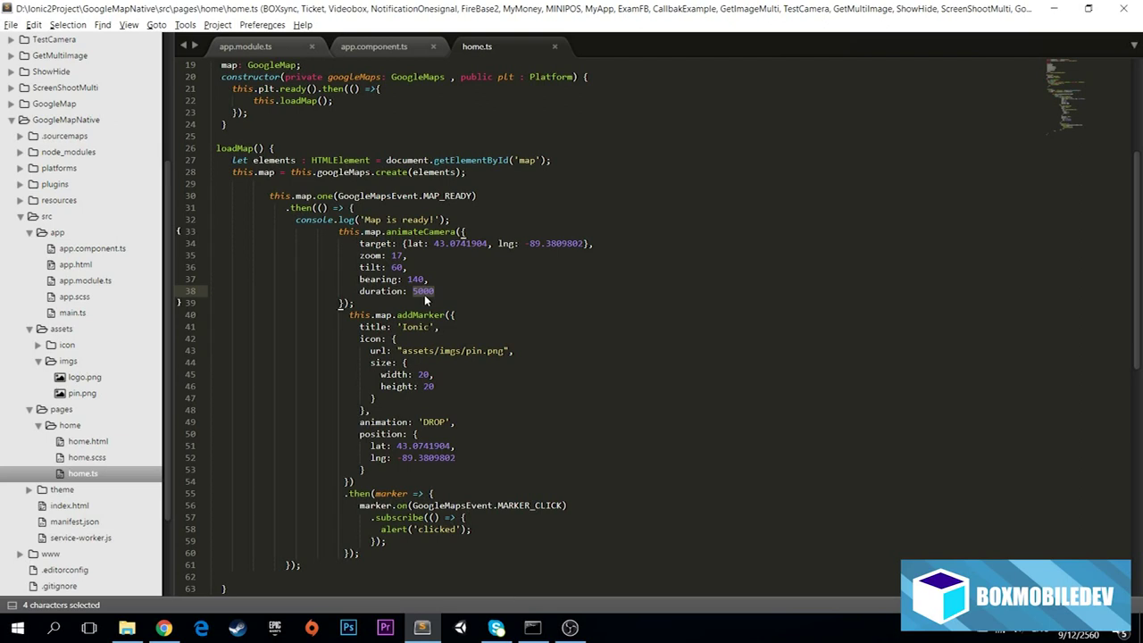
pyautogui.write('1')
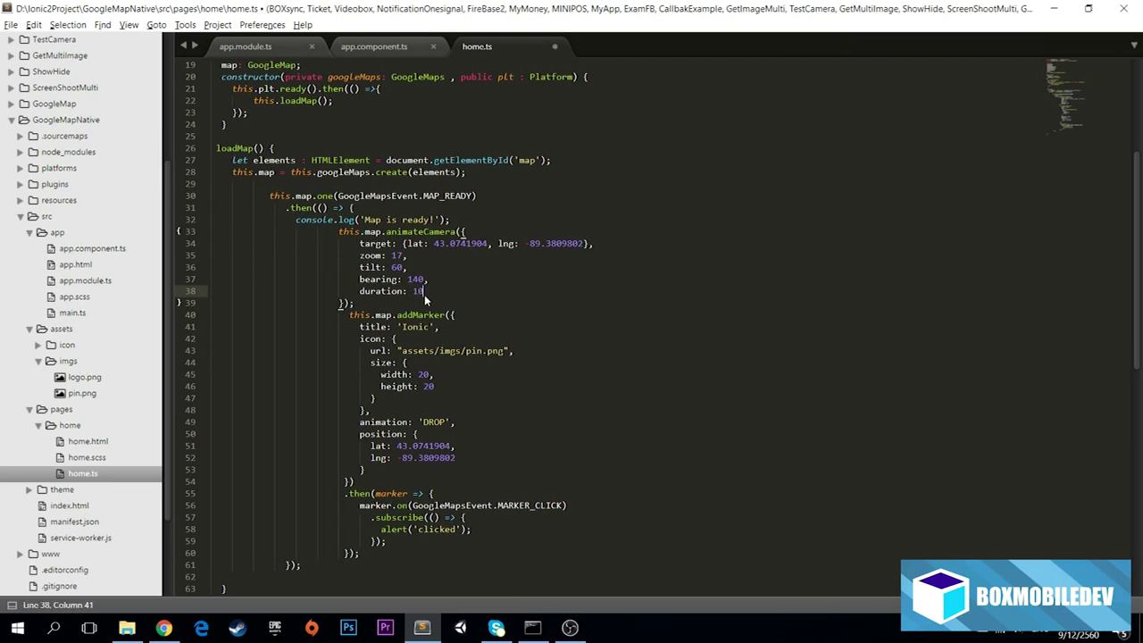
pyautogui.hotkey('ctrl', 's')
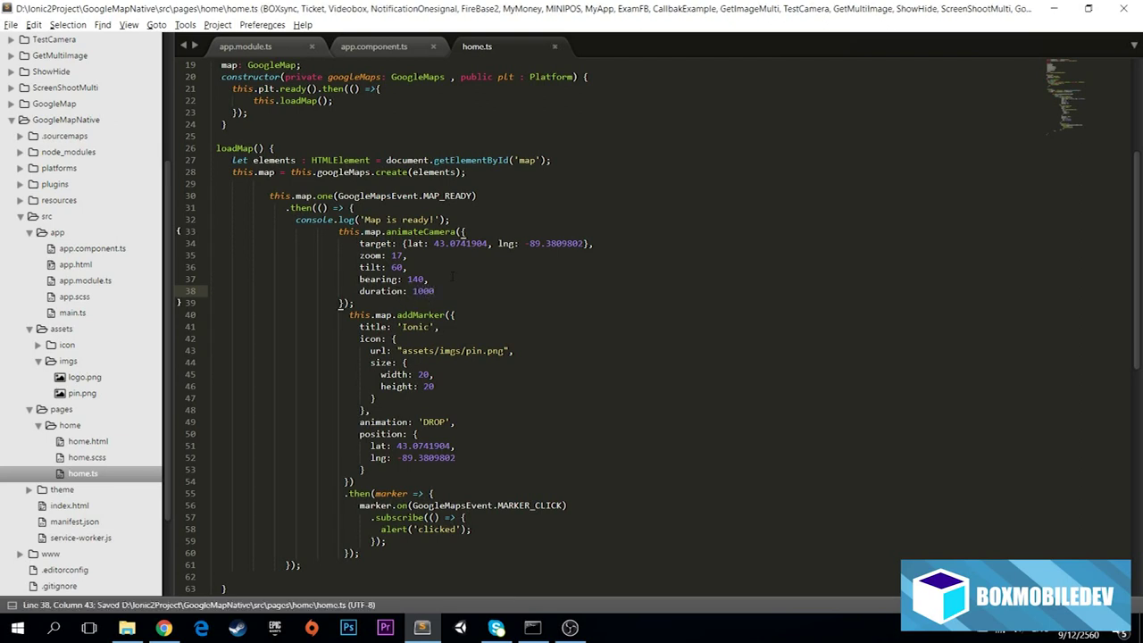
pyautogui.scroll(-1, 472, 297)
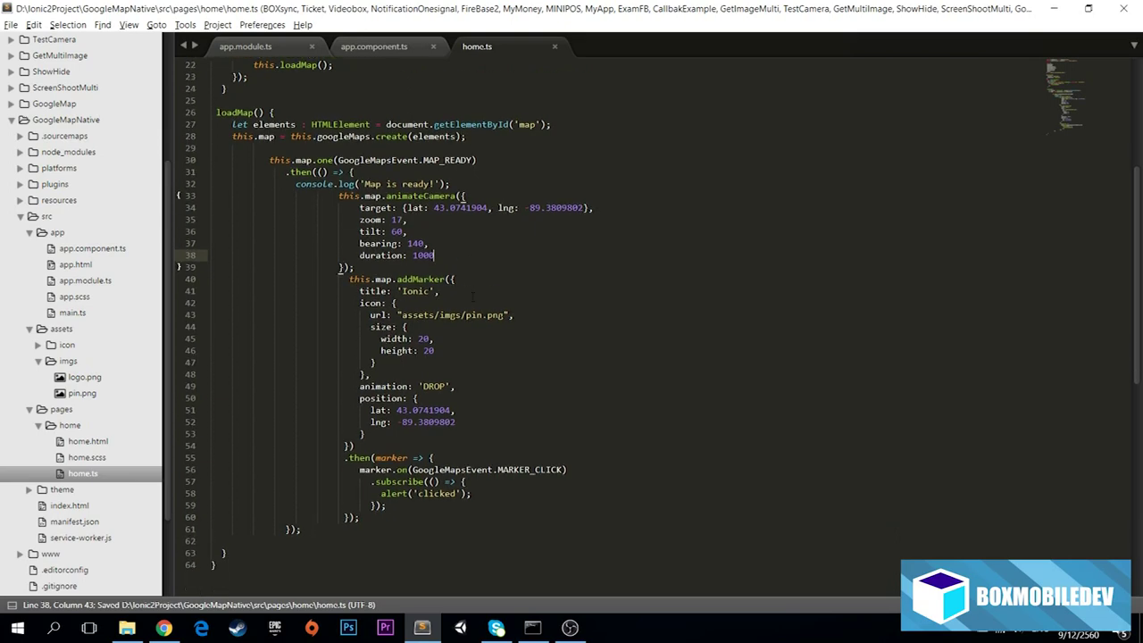
pyautogui.scroll(1, 517, 338)
# Run 'ionic cordova run android' to rebuild and deploy GoogleMapNative to the Android phone.
pyautogui.scroll(-1, 516, 337)
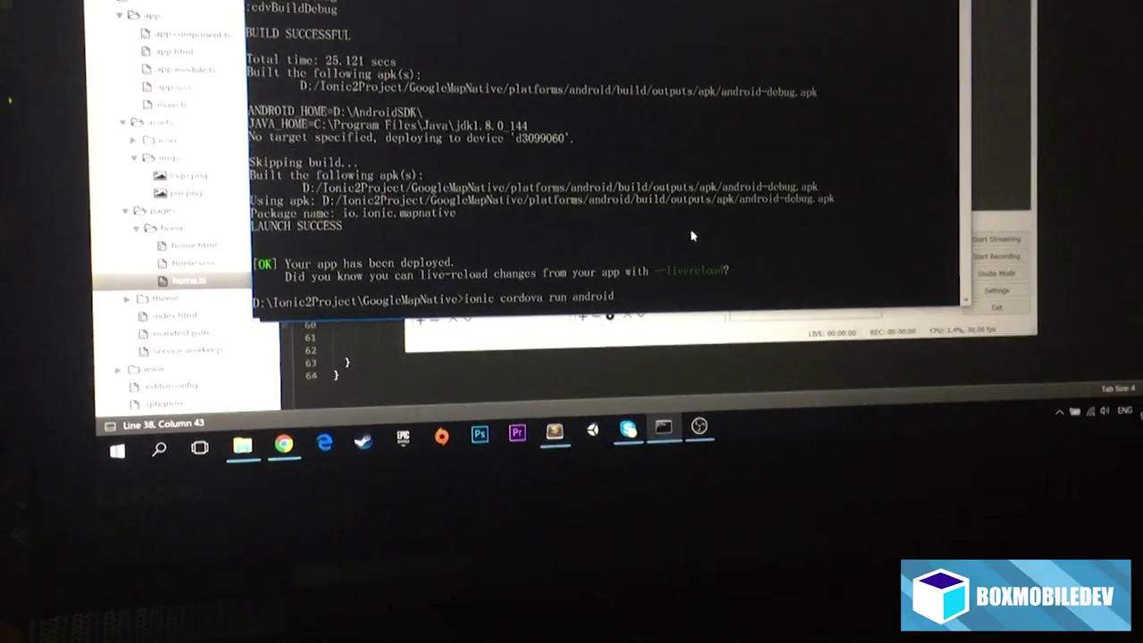
pyautogui.press('Return')
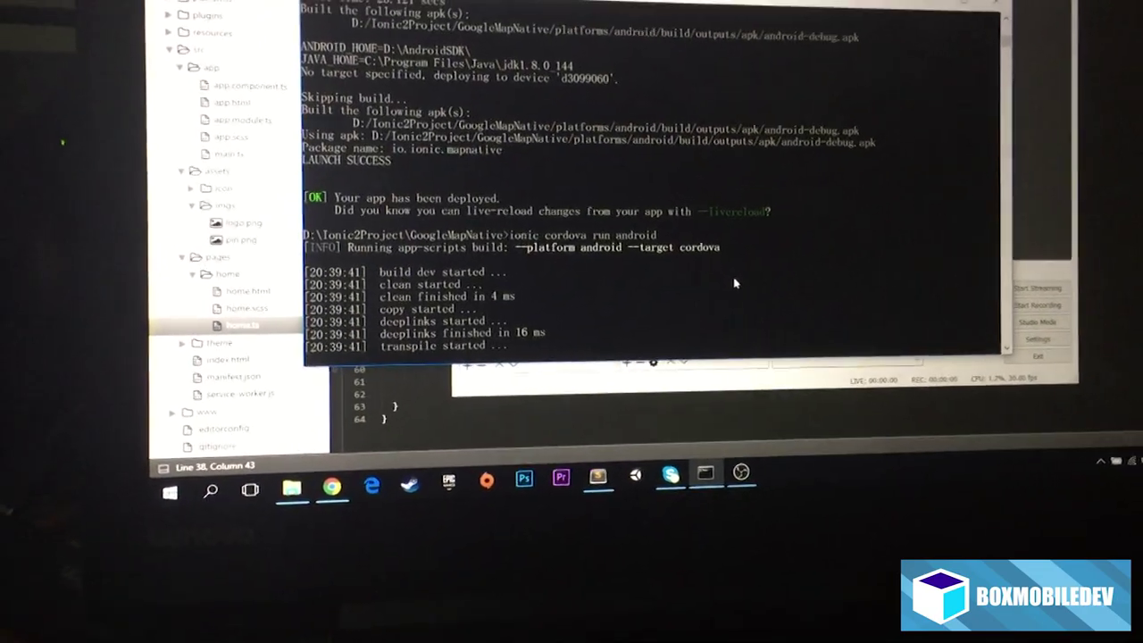